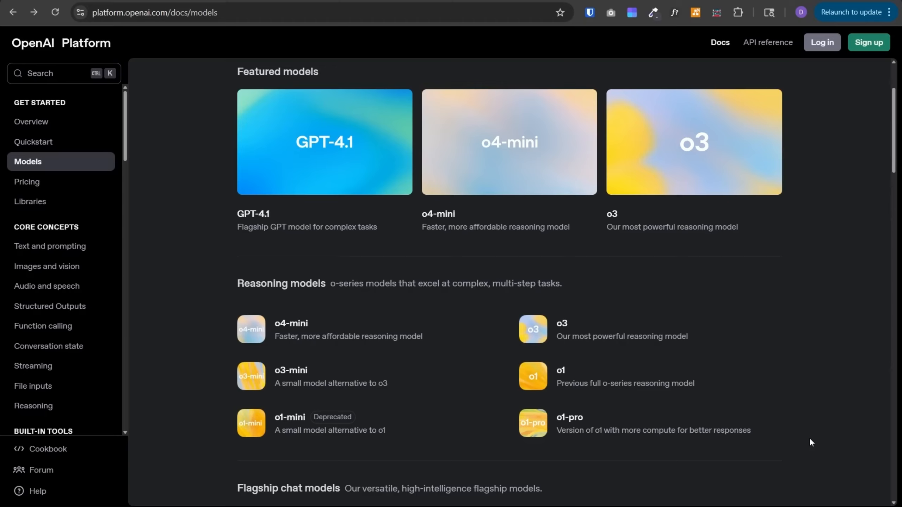
# Step: Review the reasoning, flagship chat and cost-optimized models listed in OpenAI's model documentation
pyautogui.scroll(-5, 810, 442)
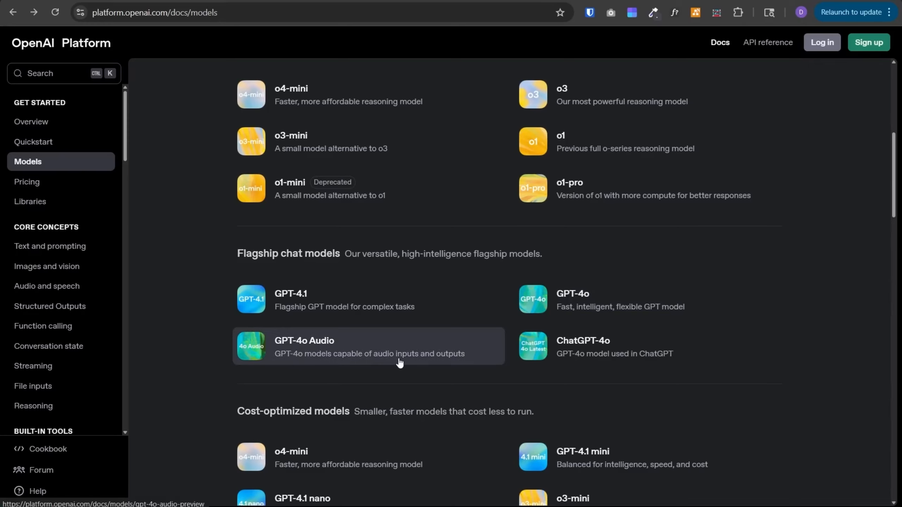
pyautogui.scroll(-3, 830, 308)
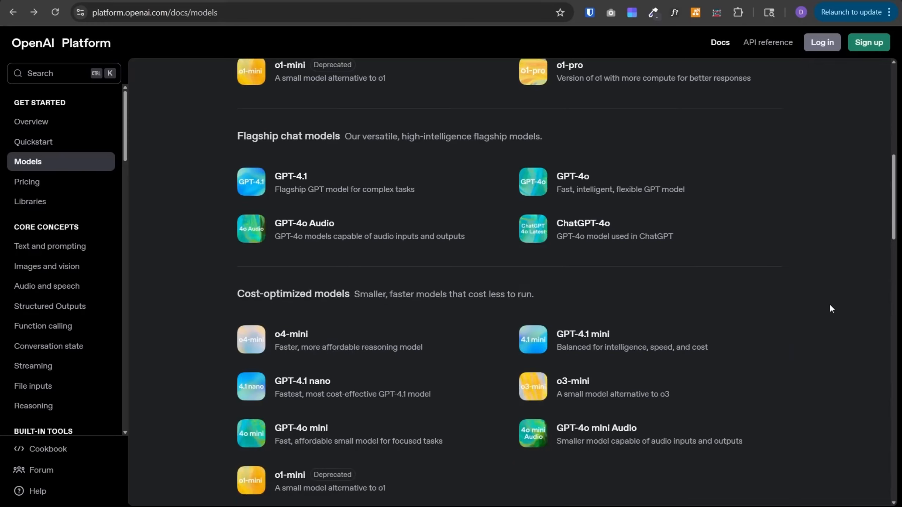
pyautogui.scroll(-5, 429, 147)
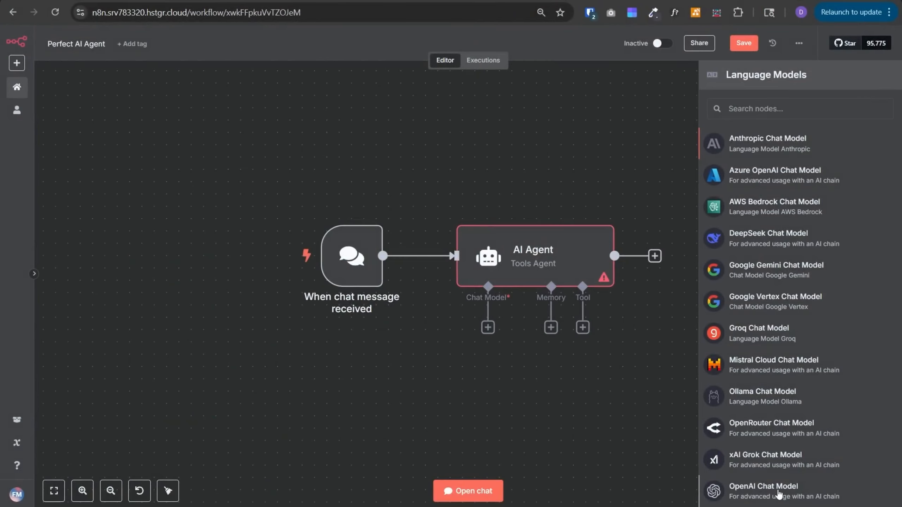
# Step: Switch to n8n and attach an OpenAI Chat Model to the AI Agent
pyautogui.click(778, 492)
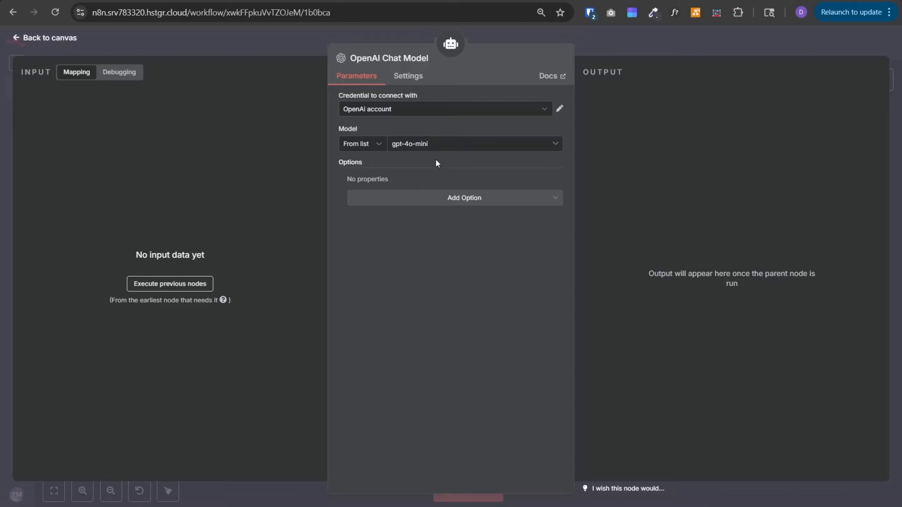
pyautogui.press('Escape')
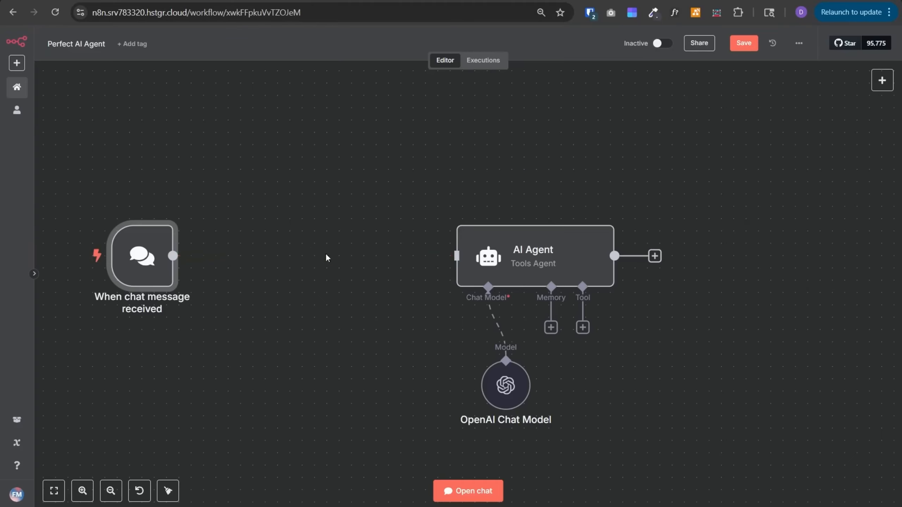
# Step: Duplicate the AI Agent as a Select Model node and place it between the chat trigger and the original agent
pyautogui.hotkey('ctrl', 'c')
pyautogui.hotkey('ctrl', 'v')
pyautogui.moveTo(362, 259); pyautogui.dragTo(314, 259)
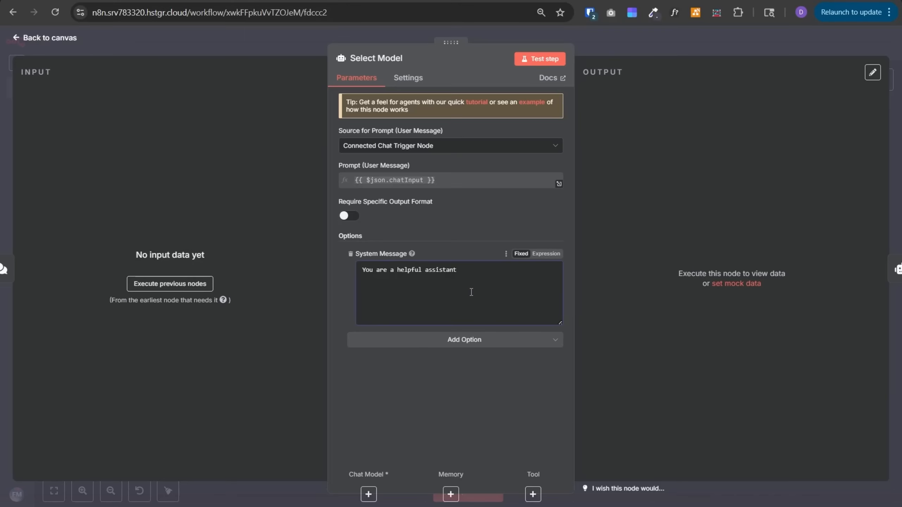
# Step: Replace Select Model's system message with the model-router prompt choosing among openai/gpt4o, openai/o1 and anthropic/claude-3.5-sonnet
pyautogui.hotkey('ctrl', 'a')
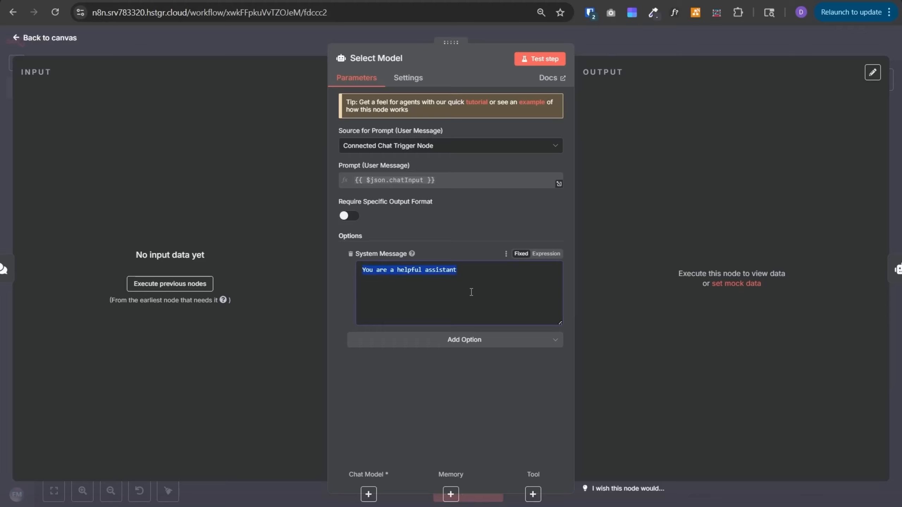
pyautogui.hotkey('ctrl', 'v')
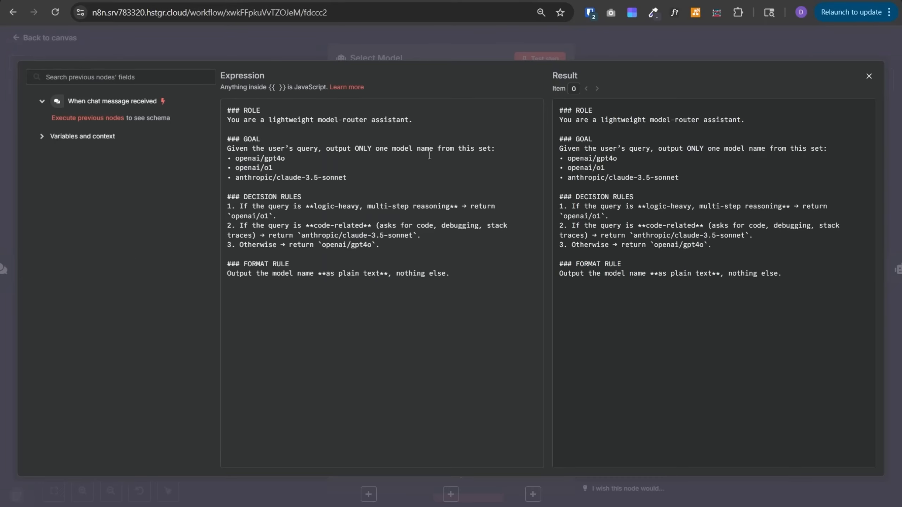
pyautogui.moveTo(360, 181); pyautogui.dragTo(225, 162)
pyautogui.moveTo(241, 206); pyautogui.dragTo(386, 249)
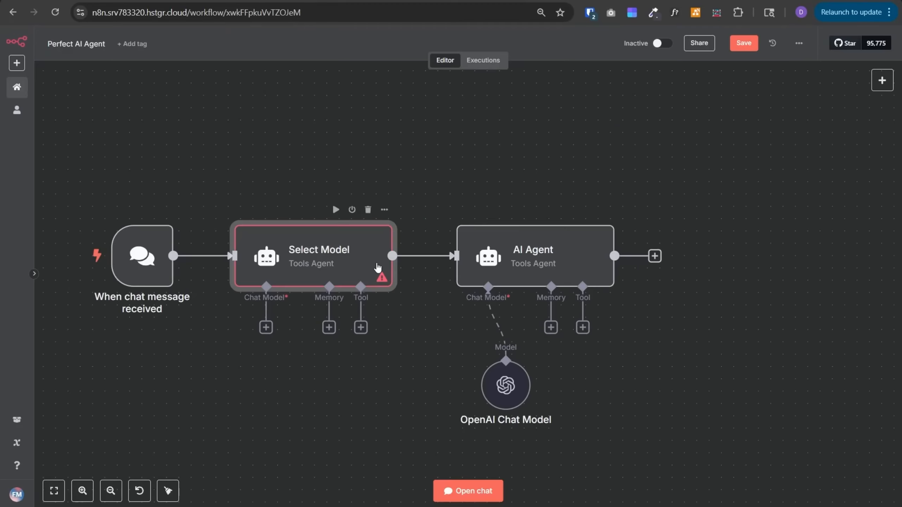
# Step: Move the AI Agent farther from Select Model and attach a Google Gemini Chat Model using models/gemini-2.0-flash to Select Model
pyautogui.moveTo(537, 269); pyautogui.dragTo(587, 268)
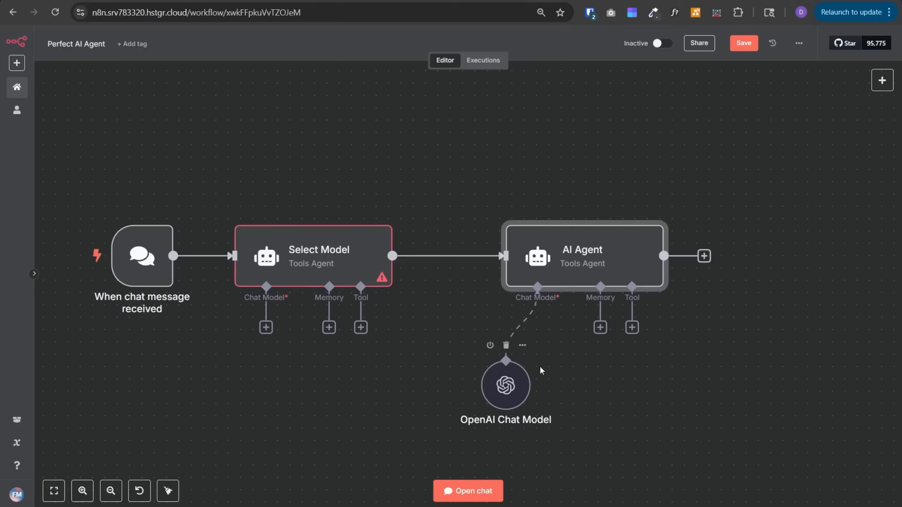
pyautogui.click(266, 328)
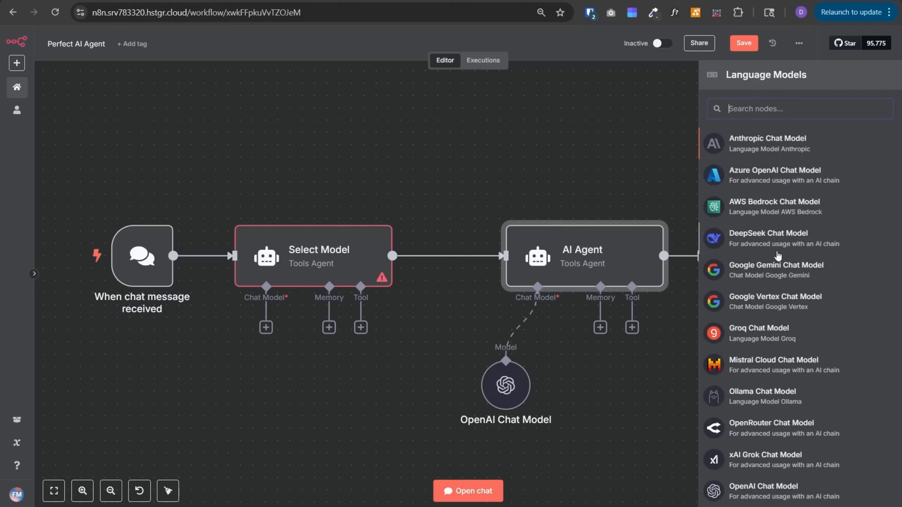
pyautogui.click(772, 272)
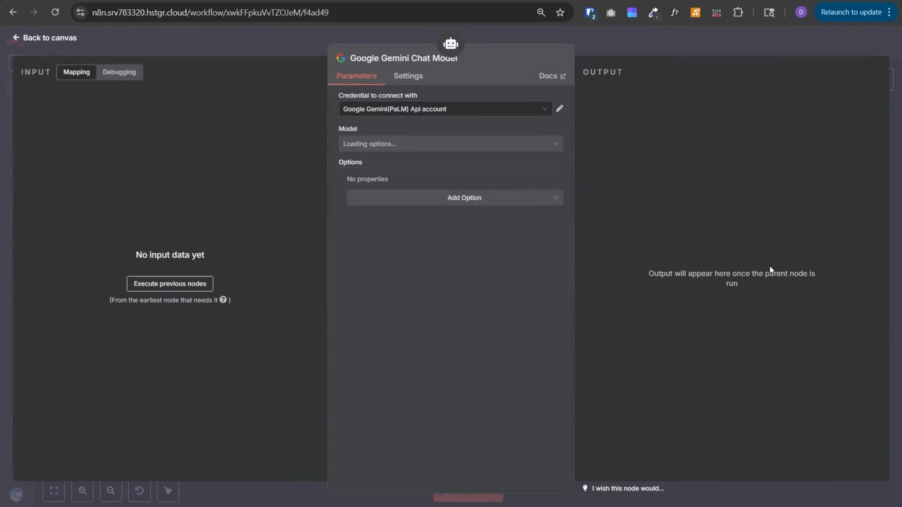
pyautogui.click(433, 143)
pyautogui.scroll(-5, 474, 212)
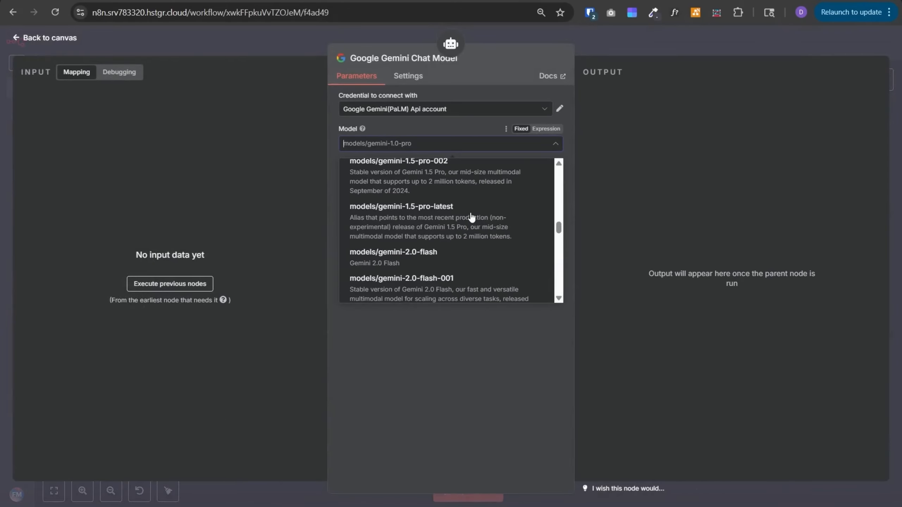
pyautogui.scroll(-2, 470, 216)
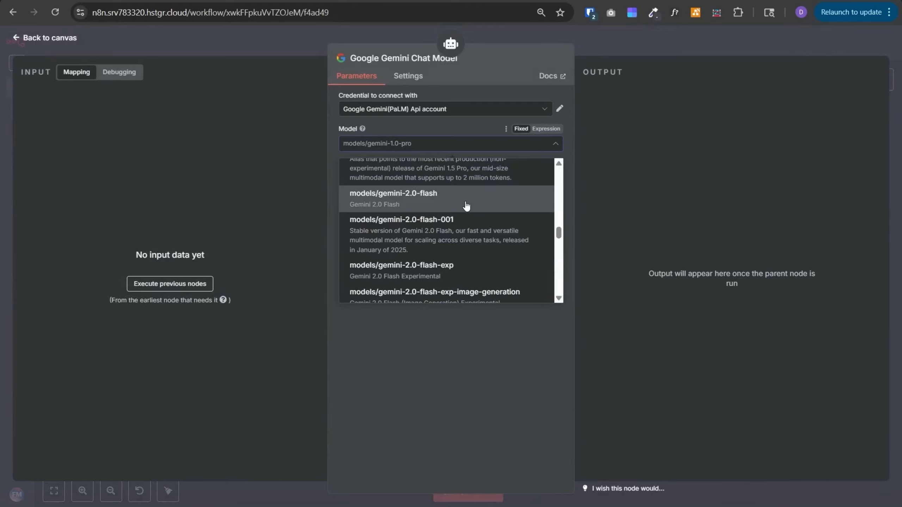
pyautogui.click(466, 206)
pyautogui.click(627, 35)
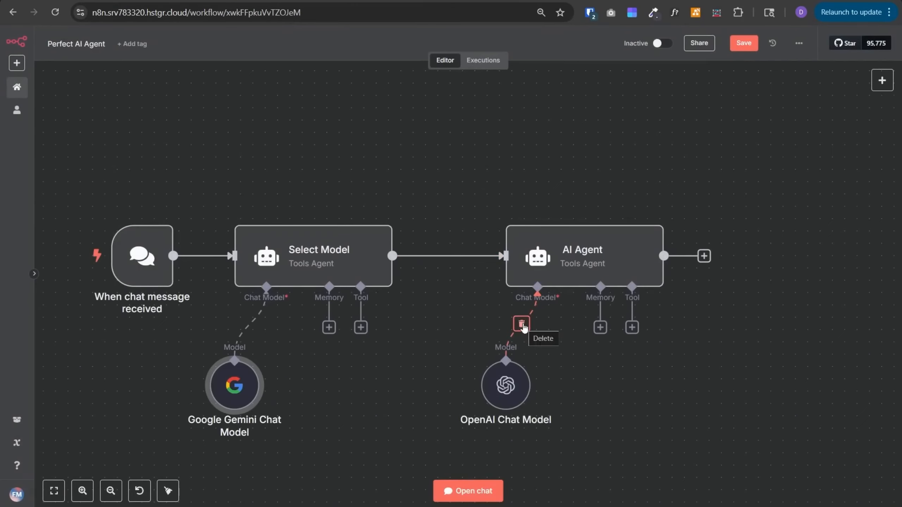
# Step: Remove the OpenAI Chat Model from the AI Agent and attach an OpenRouter Chat Model in its place
pyautogui.click(521, 323)
pyautogui.click(505, 344)
pyautogui.click(537, 327)
pyautogui.scroll(-1, 775, 413)
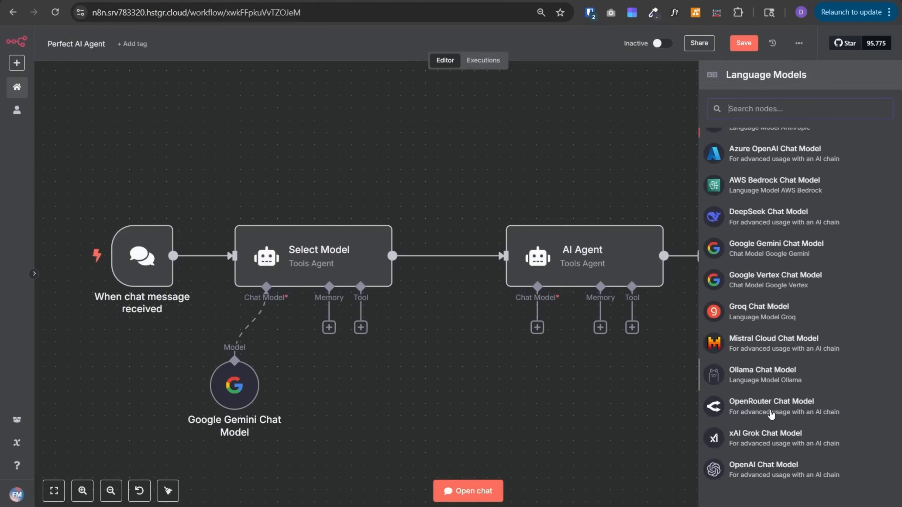
pyautogui.click(776, 413)
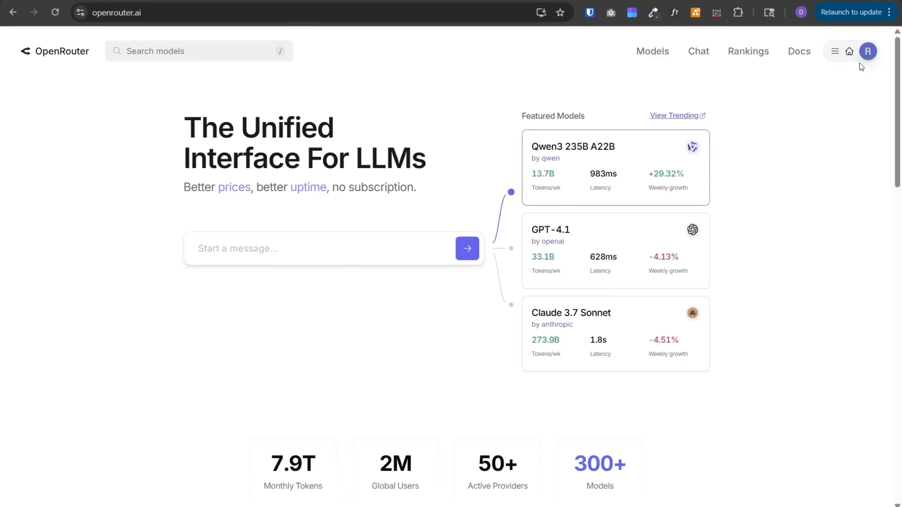
# Step: Switch to the OpenRouter website and check its account options
pyautogui.moveTo(859, 63)
pyautogui.click(845, 108)
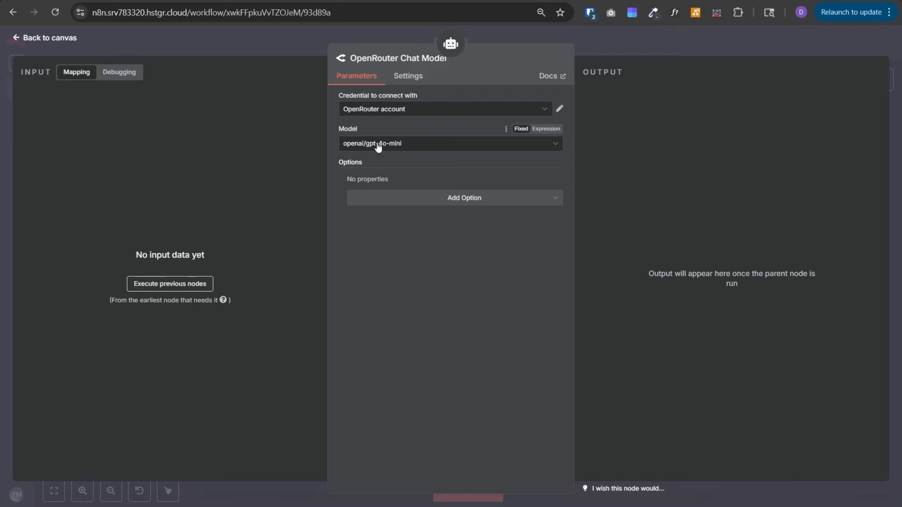
# Step: Change the OpenRouter Chat Model's model setting to an expression and clear its content
pyautogui.click(397, 146)
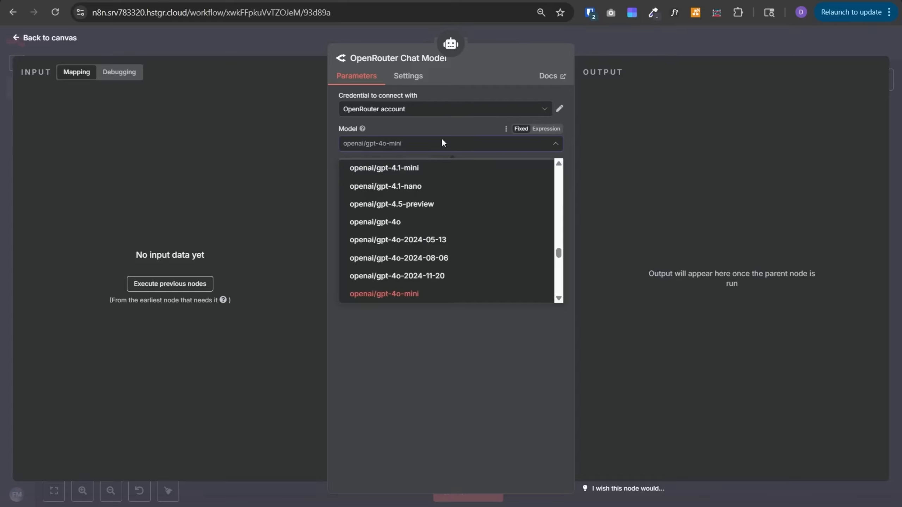
pyautogui.click(540, 134)
pyautogui.hotkey('ctrl', 'a')
pyautogui.press('BackSpace')
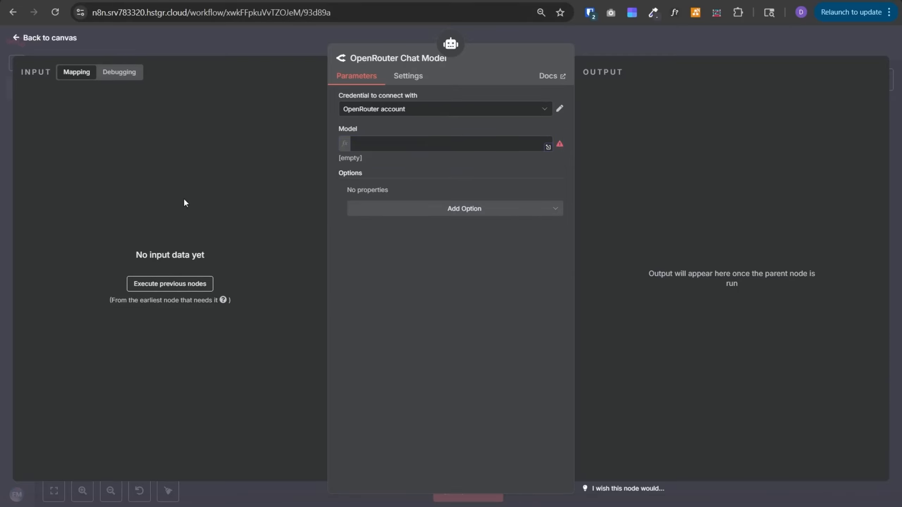
# Step: Run Select Model on the test chat message "what is 2*5*50*50" and inspect the node's output
pyautogui.click(172, 284)
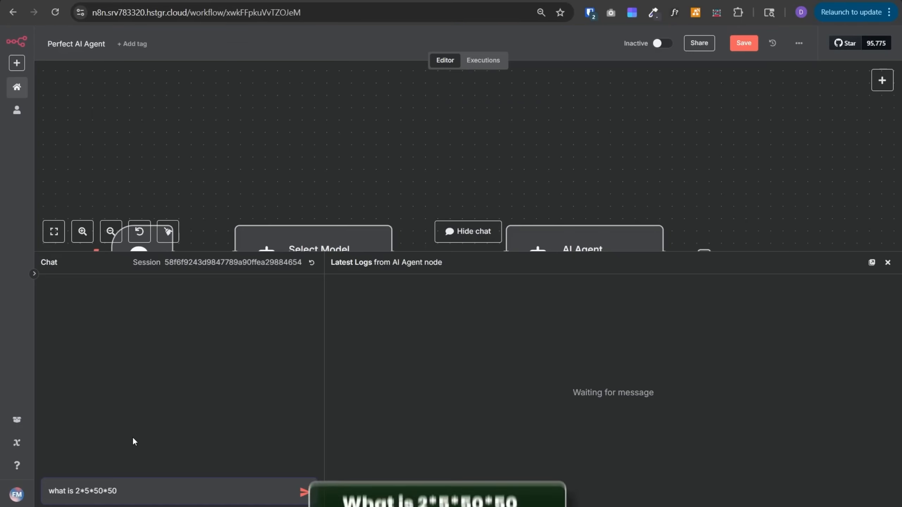
pyautogui.press('Return')
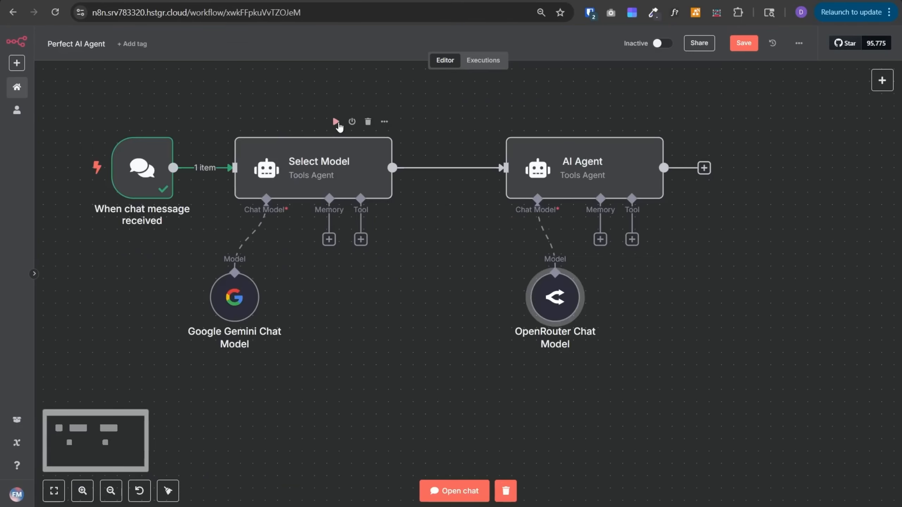
pyautogui.click(335, 122)
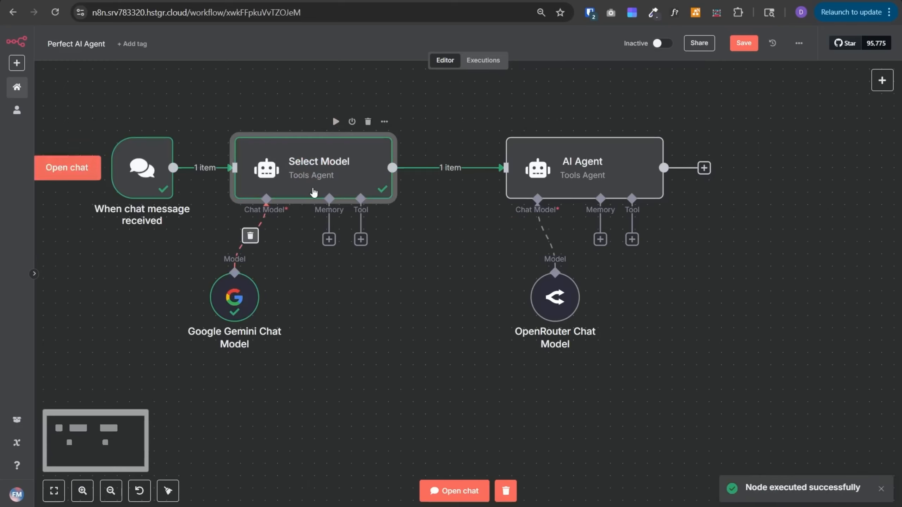
pyautogui.doubleClick(314, 192)
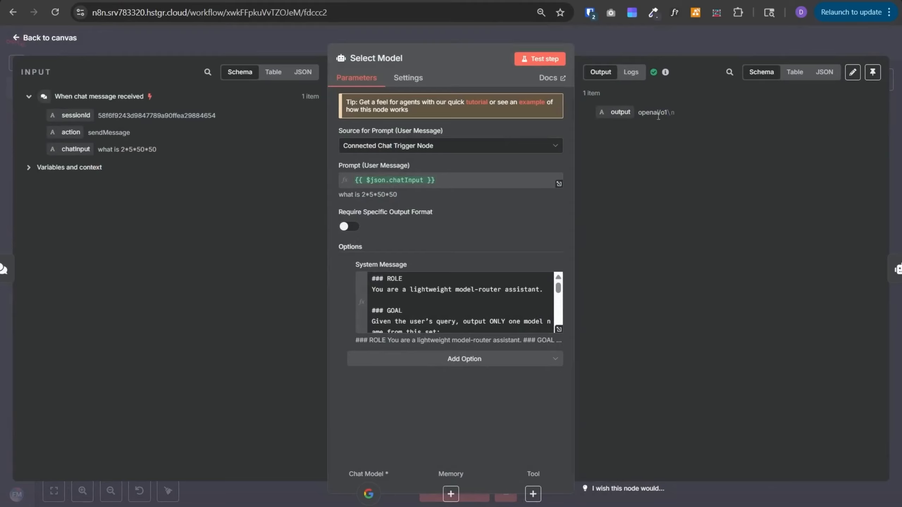
pyautogui.click(721, 35)
# Step: Set the AI Agent's prompt source to Define below and map the chat trigger's chatInput into the user message
pyautogui.doubleClick(593, 167)
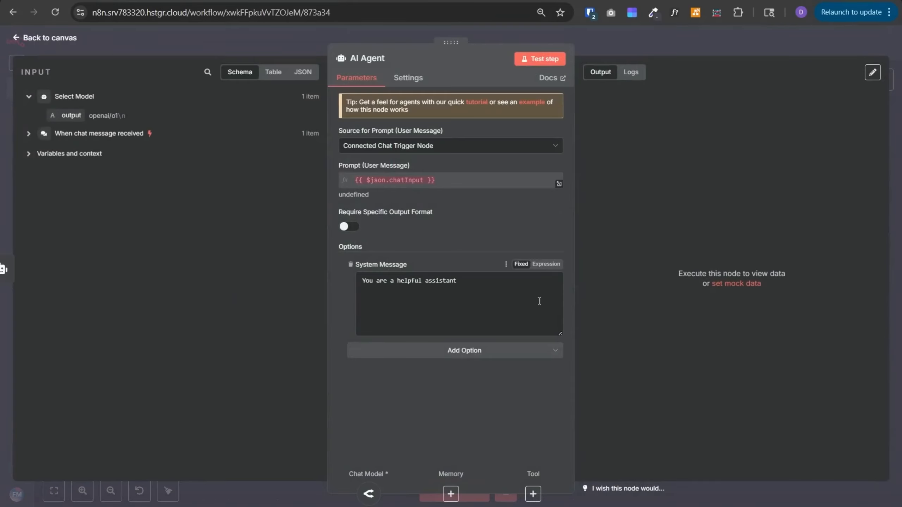
pyautogui.click(461, 148)
pyautogui.click(431, 208)
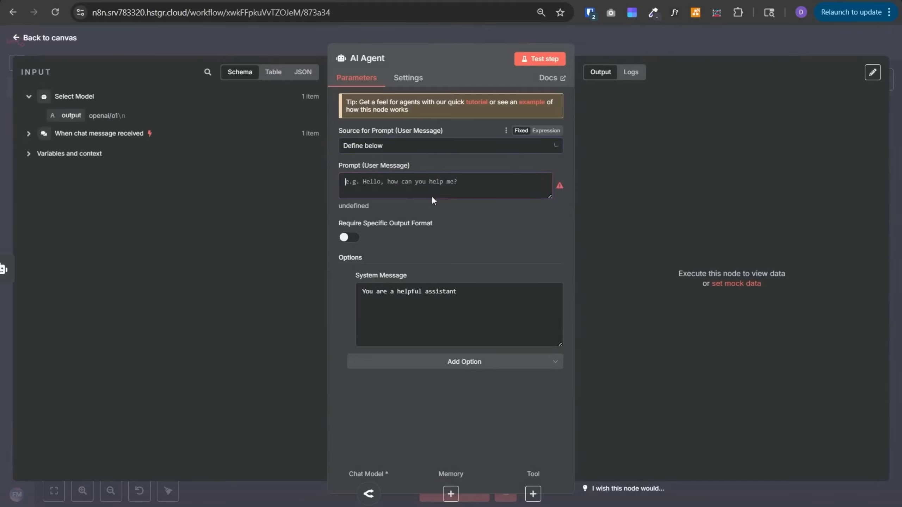
pyautogui.click(303, 72)
pyautogui.click(63, 96)
pyautogui.click(75, 143)
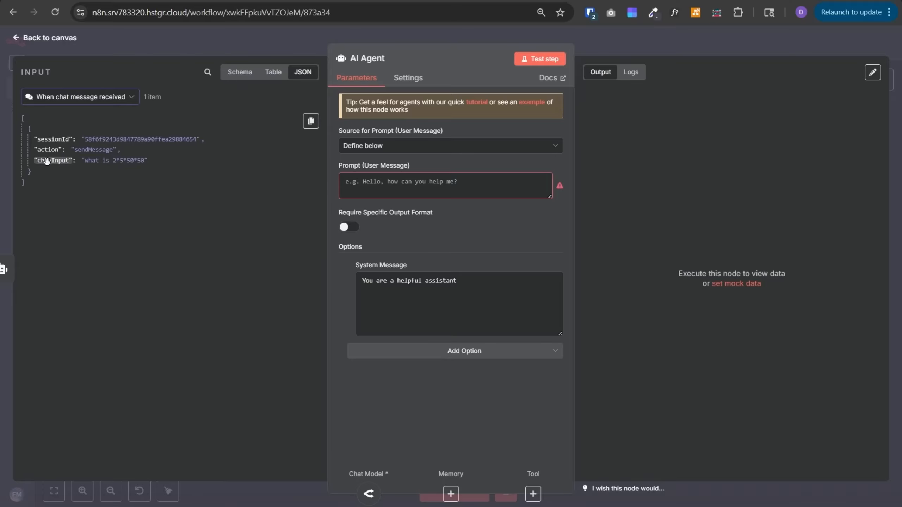
pyautogui.moveTo(46, 161); pyautogui.dragTo(404, 194)
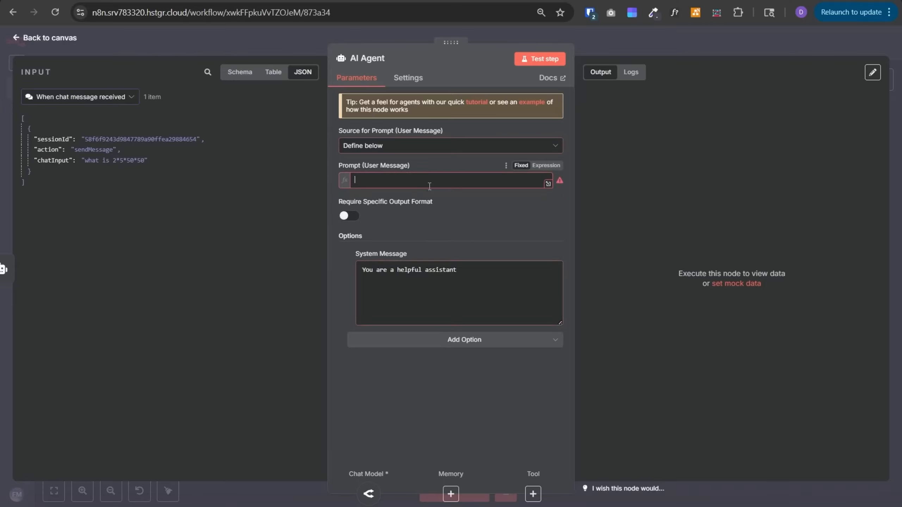
pyautogui.click(634, 48)
# Step: Set the OpenRouter Chat Model's model expression to {{ $('Select Model').item.json.output.trimEnd() }}
pyautogui.doubleClick(487, 316)
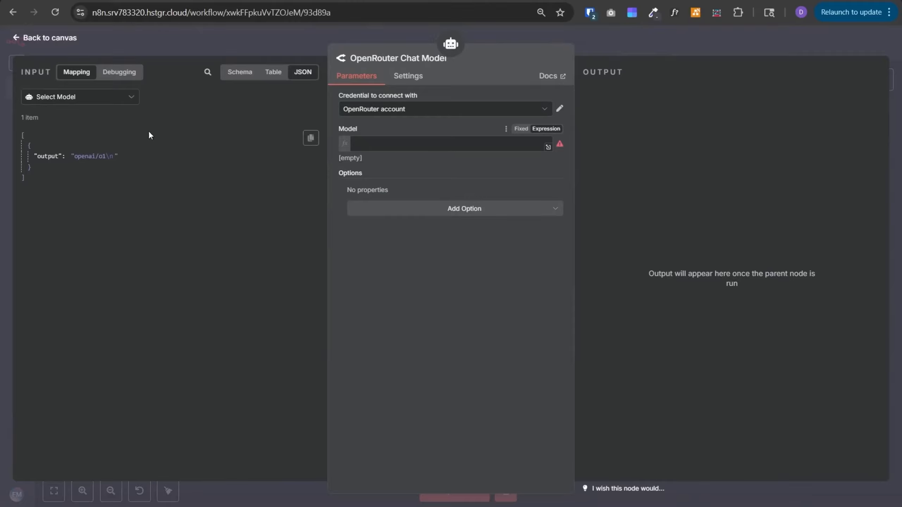
pyautogui.moveTo(47, 156); pyautogui.dragTo(480, 142)
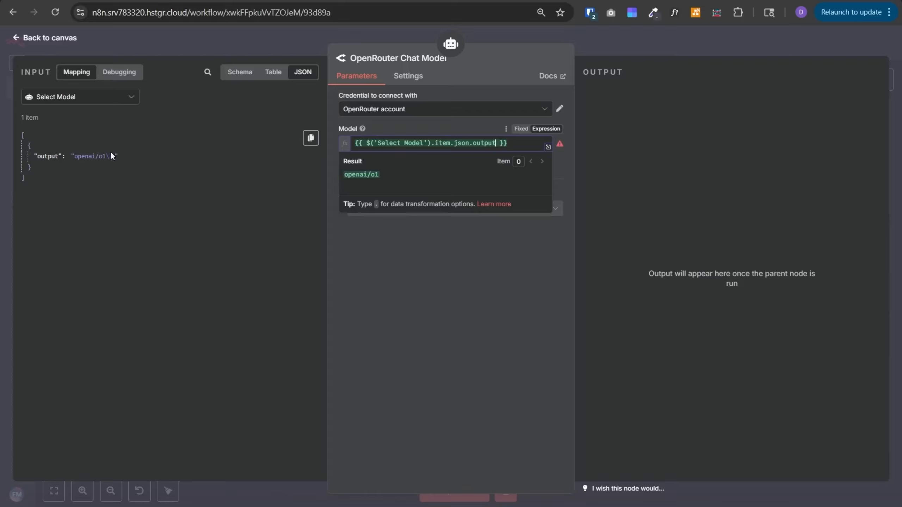
pyautogui.write('.t')
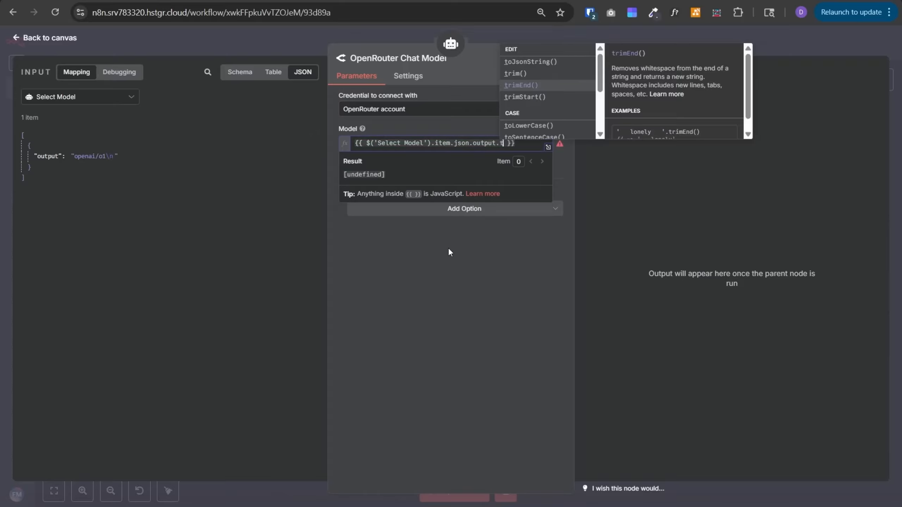
pyautogui.press('Return')
pyautogui.click(423, 278)
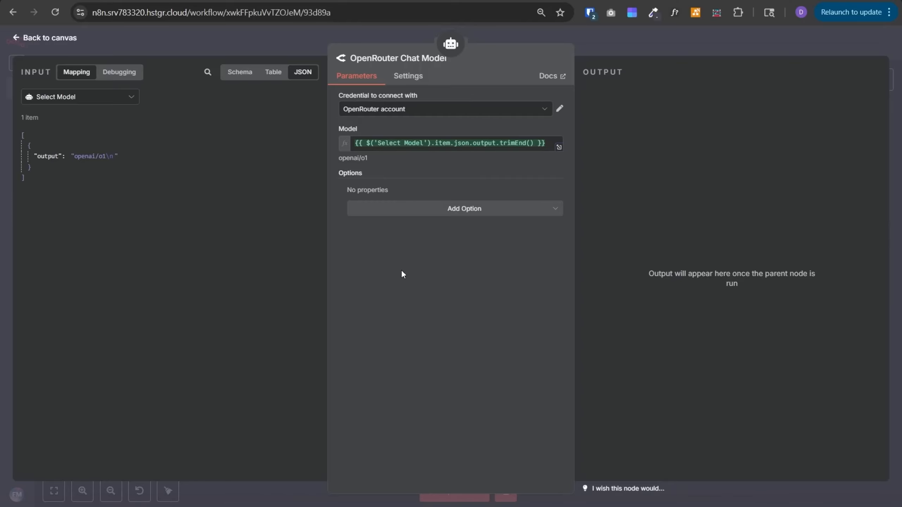
pyautogui.press('Escape')
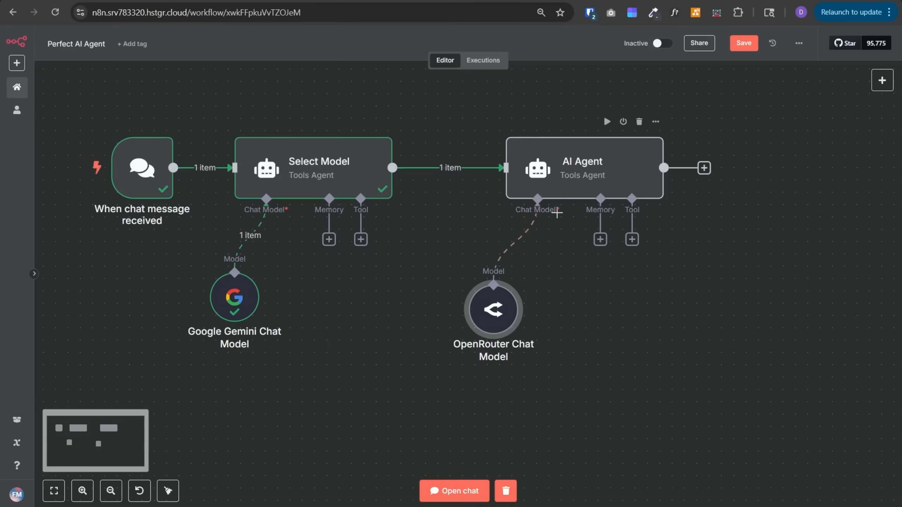
# Step: Remove the OpenRouter Chat Model and the Select Model agent with its Google Gemini Chat Model from the workflow
pyautogui.hotkey('ctrl', 'z')
pyautogui.hotkey('ctrl', 'z')
pyautogui.click(538, 241)
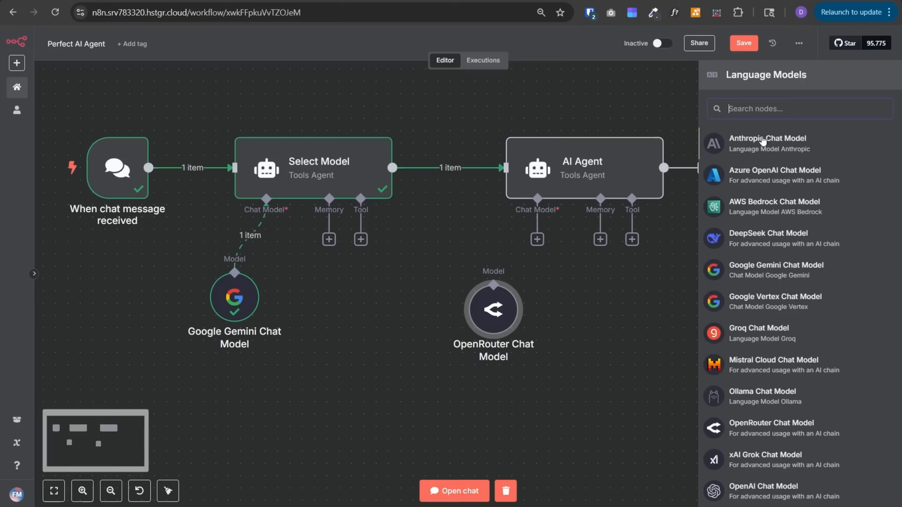
pyautogui.click(623, 400)
pyautogui.moveTo(616, 414); pyautogui.dragTo(440, 249)
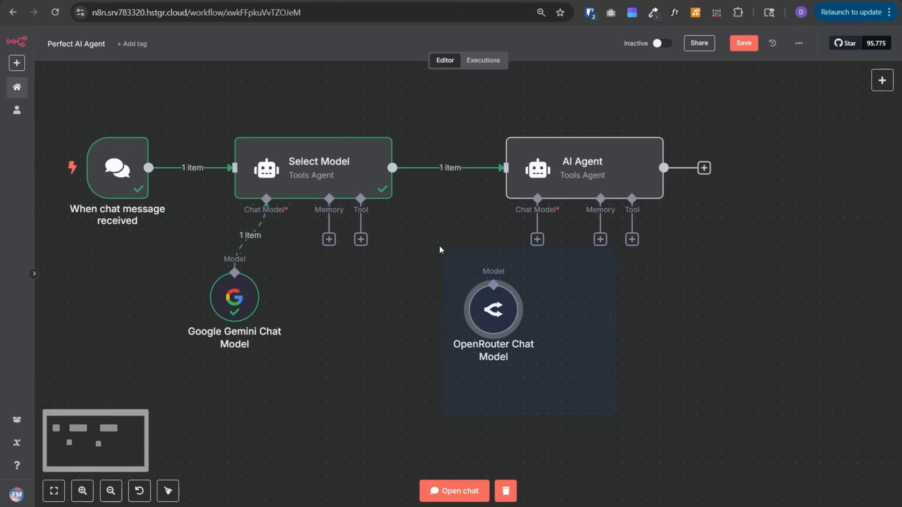
pyautogui.press('Delete')
pyautogui.moveTo(472, 390); pyautogui.dragTo(185, 80)
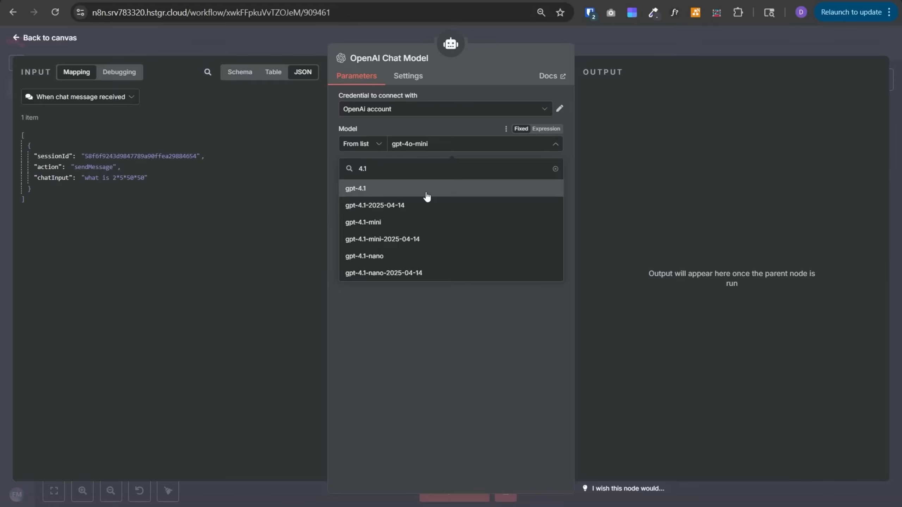
# Step: Set the AI Agent's OpenAI Chat Model to gpt-4.1 and add its Frequency Penalty and Maximum Number of Tokens options
pyautogui.click(426, 197)
pyautogui.press('Escape')
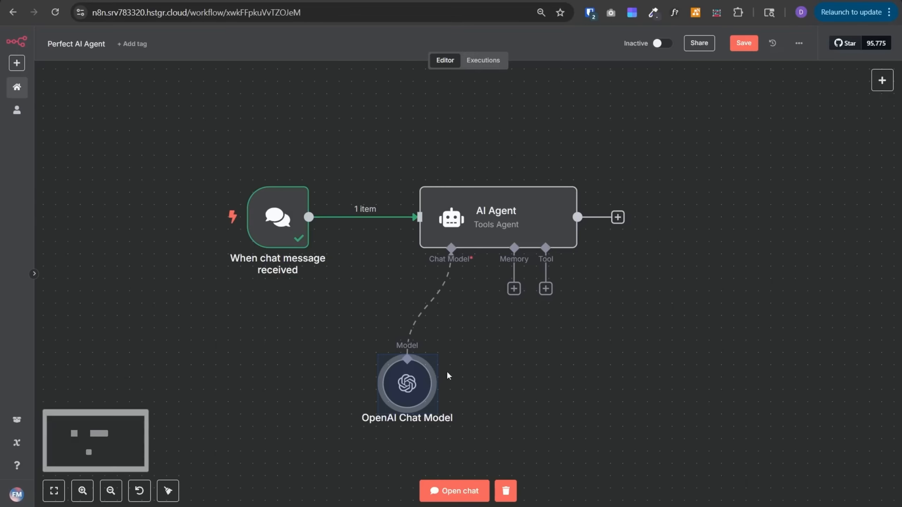
pyautogui.doubleClick(405, 384)
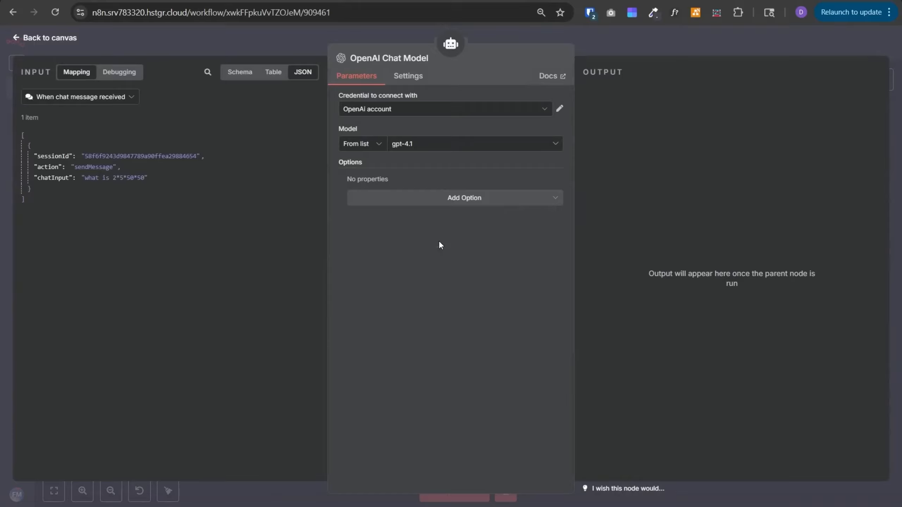
pyautogui.click(477, 201)
pyautogui.click(467, 228)
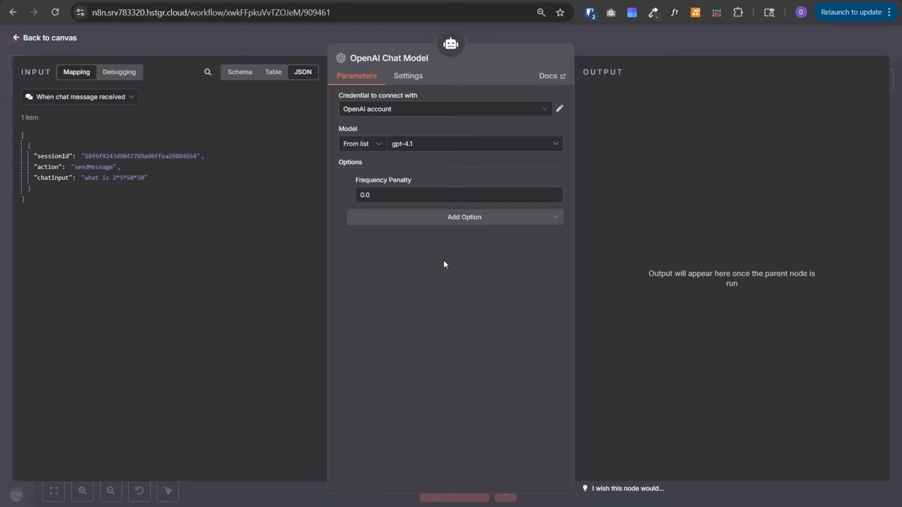
pyautogui.click(422, 223)
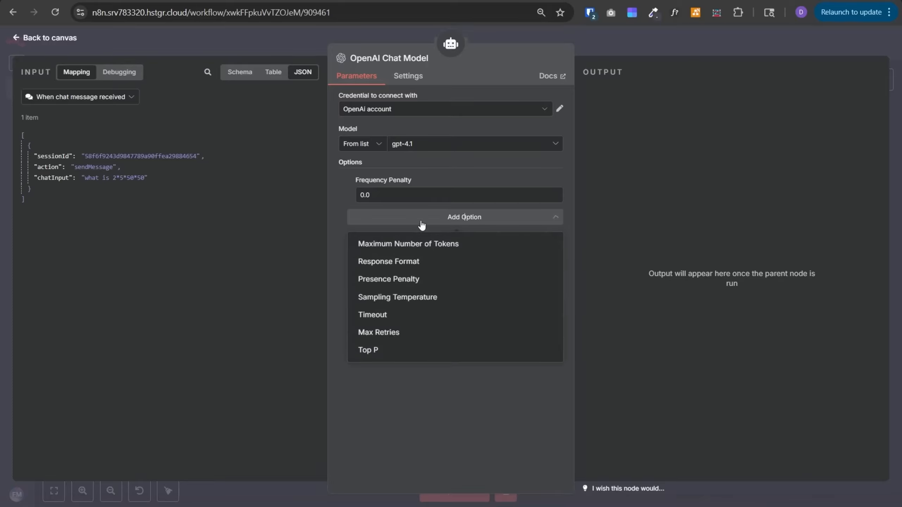
pyautogui.click(423, 245)
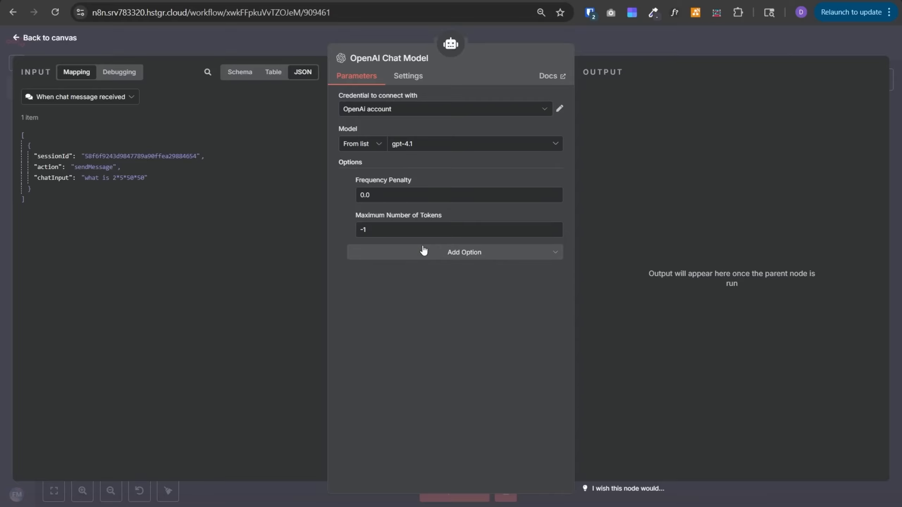
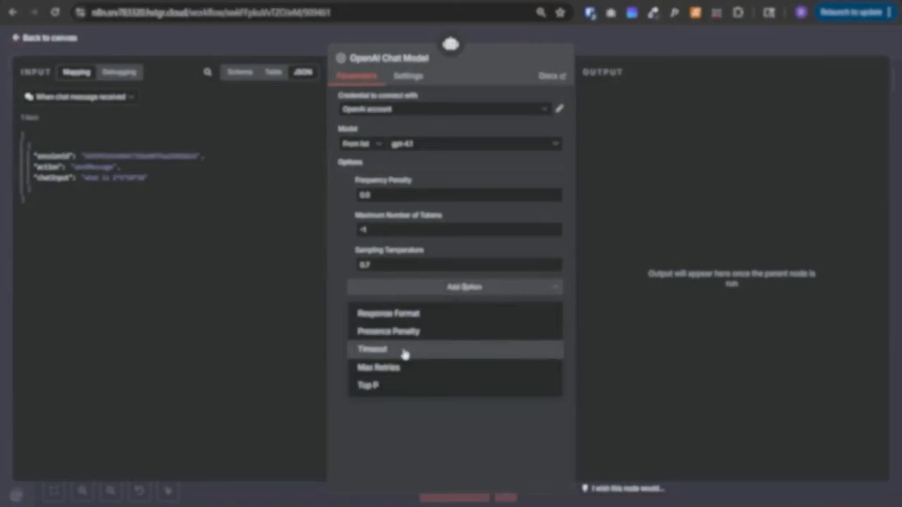
# Step: Try the Timeout option on the OpenAI Chat Model, remove it, and add the Max Retries option instead
pyautogui.click(404, 353)
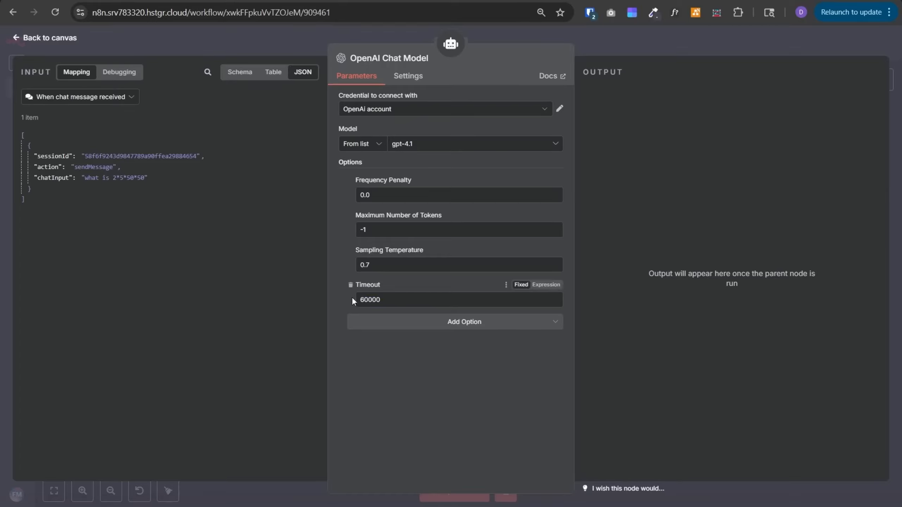
pyautogui.click(351, 285)
pyautogui.click(355, 287)
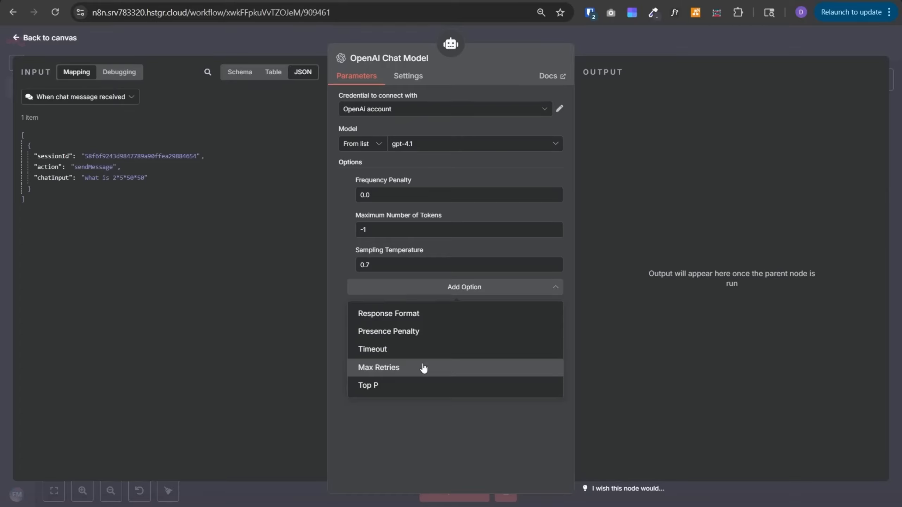
pyautogui.click(423, 369)
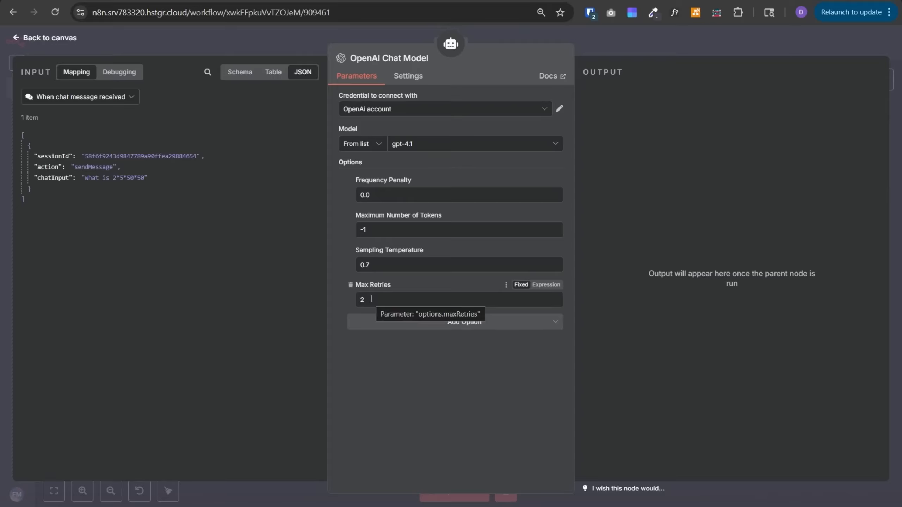
# Step: Add the Top P option to the OpenAI Chat Model and set it to 0.3
pyautogui.click(382, 321)
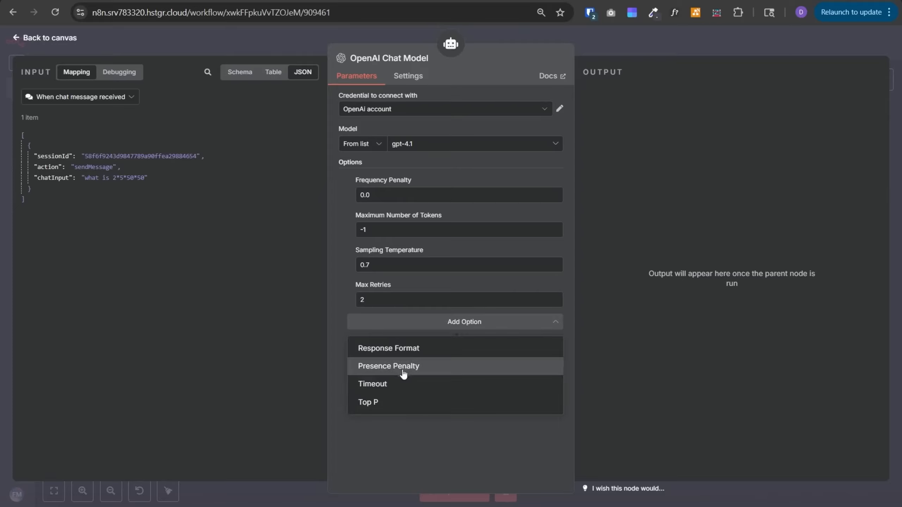
pyautogui.click(392, 403)
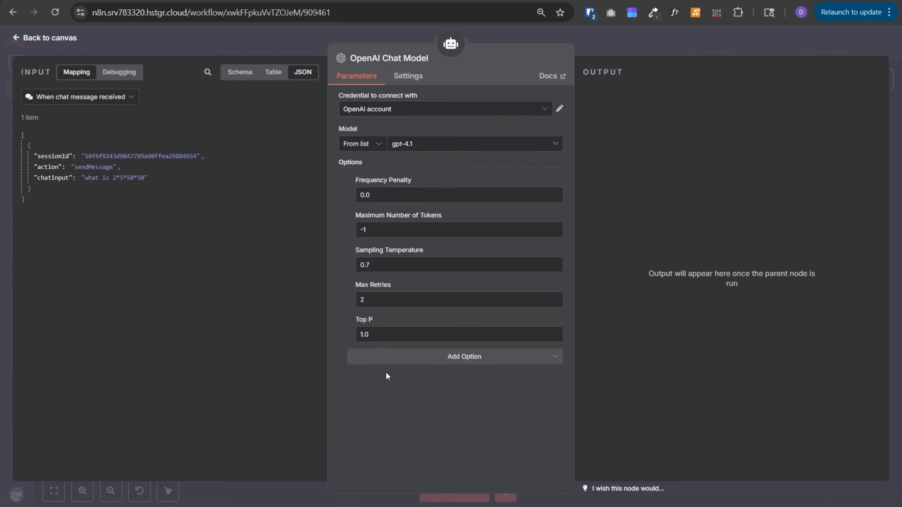
pyautogui.moveTo(390, 334); pyautogui.dragTo(336, 334)
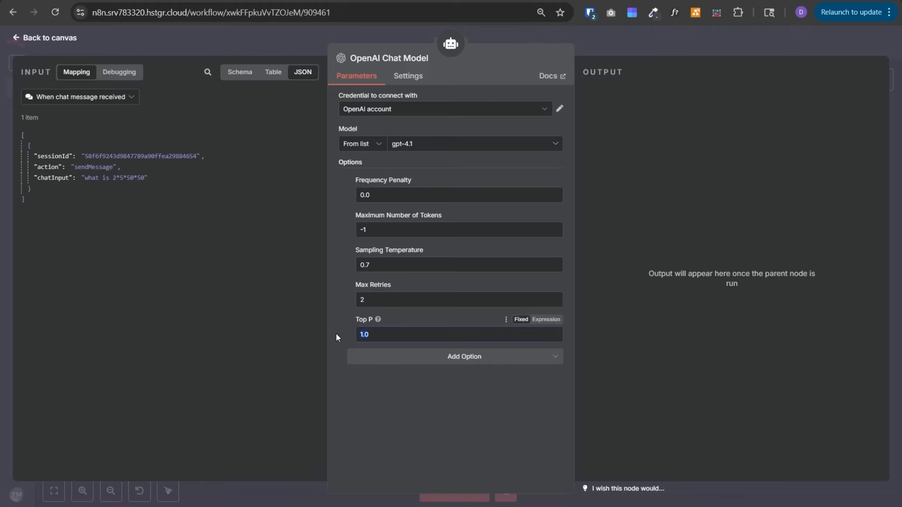
pyautogui.write('0.3')
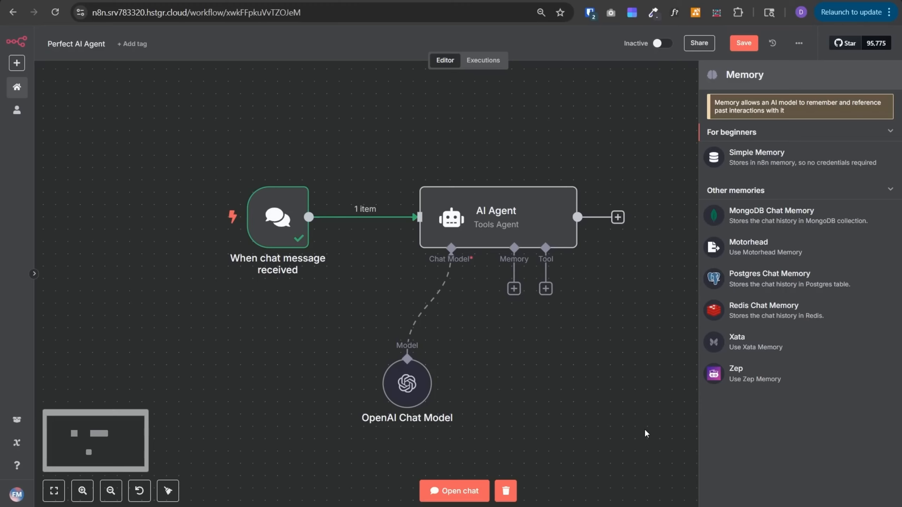
# Step: Add Postgres Chat Memory to the AI Agent and look up the transaction pooler parameters of the test project in Supabase
pyautogui.click(801, 280)
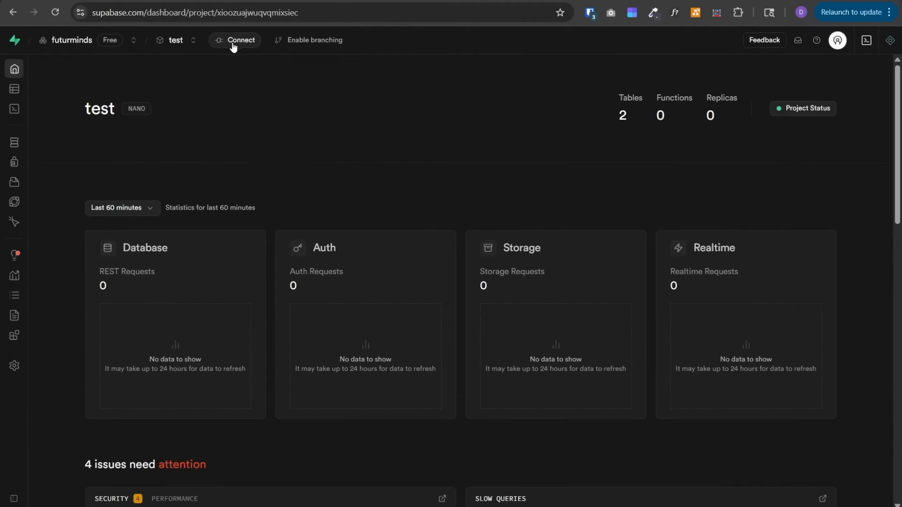
pyautogui.click(249, 42)
pyautogui.scroll(-5, 452, 278)
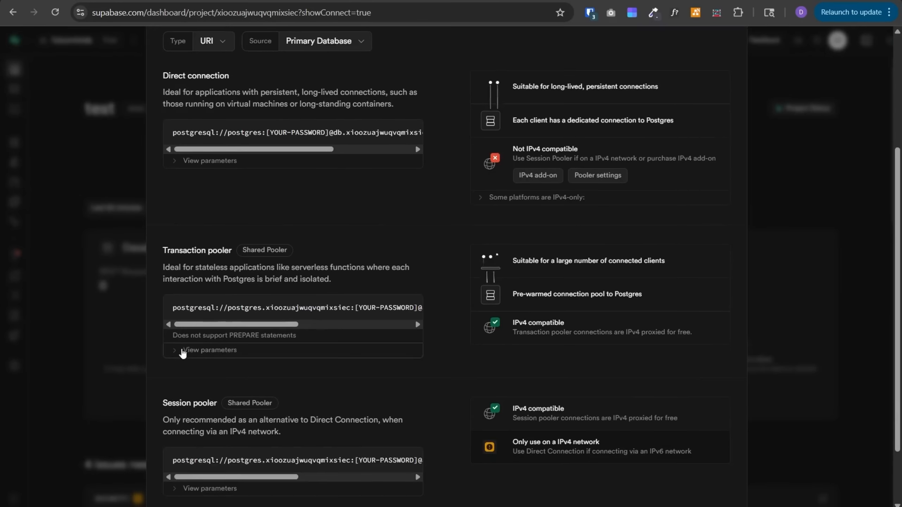
pyautogui.click(182, 352)
pyautogui.scroll(-2, 263, 320)
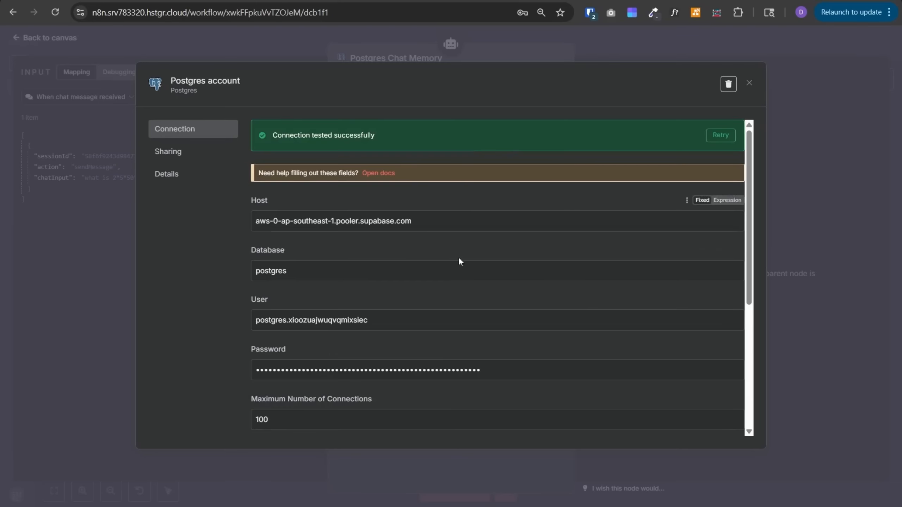
# Step: Review the Postgres account's connection settings in n8n and the table name used by the Postgres Chat Memory
pyautogui.scroll(-5, 458, 257)
pyautogui.click(803, 126)
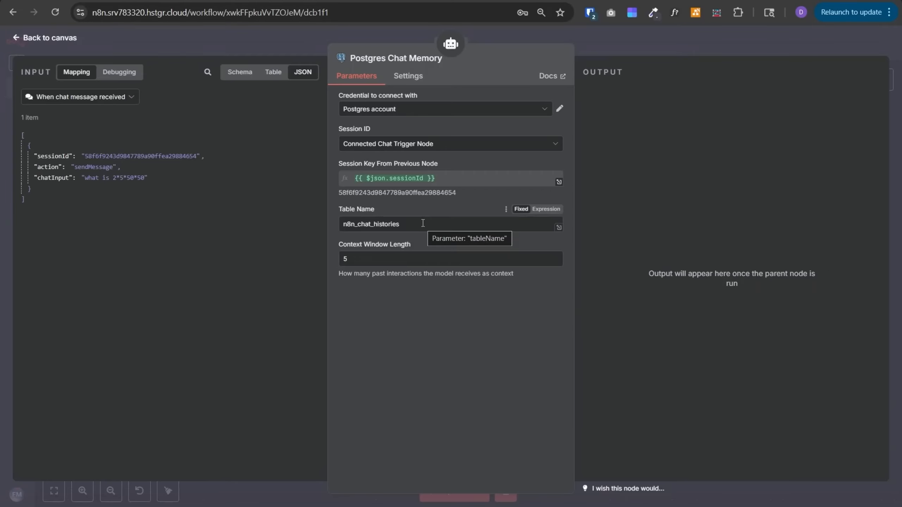
pyautogui.moveTo(422, 222); pyautogui.dragTo(308, 221)
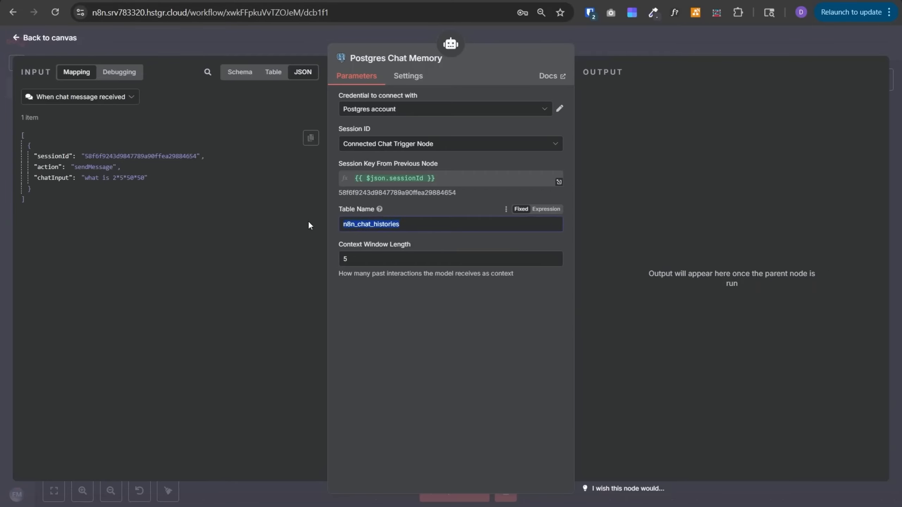
pyautogui.click(412, 343)
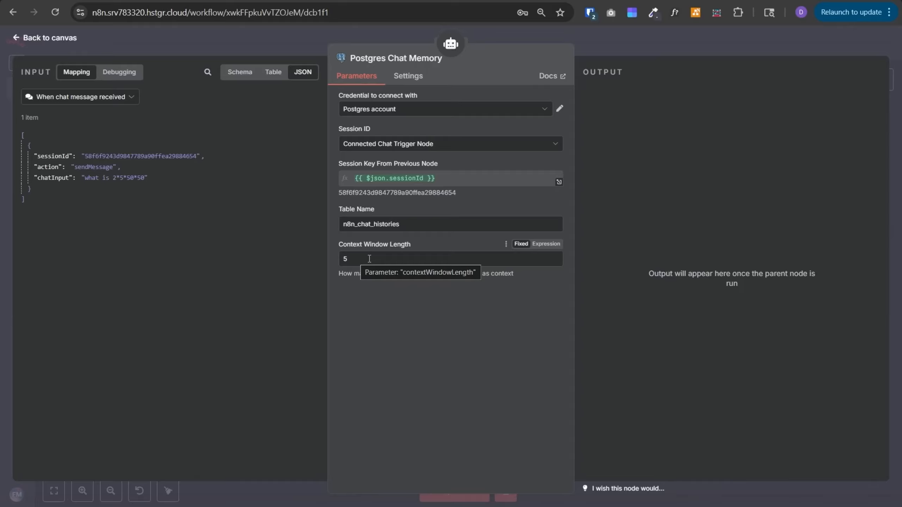
# Step: Try a context window length of 10 in the Postgres Chat Memory and set it back to 5
pyautogui.moveTo(369, 258); pyautogui.dragTo(334, 257)
pyautogui.write('10')
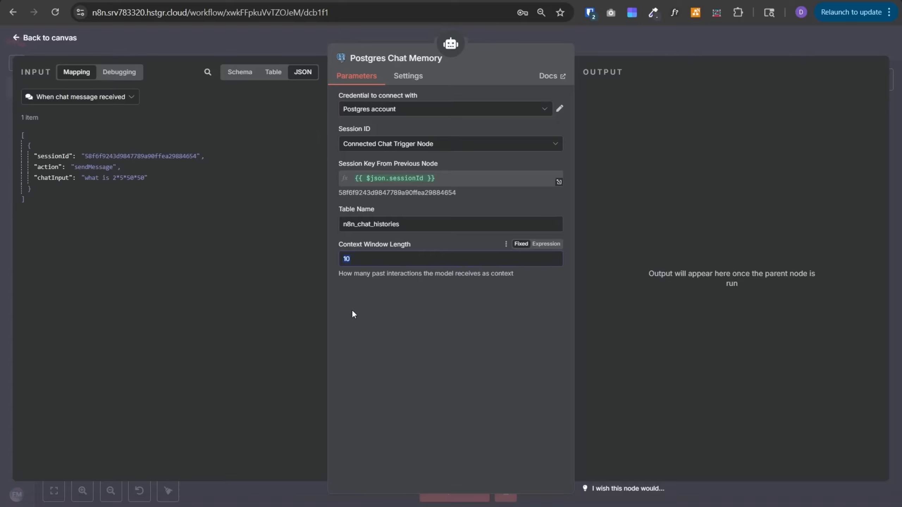
pyautogui.write('5')
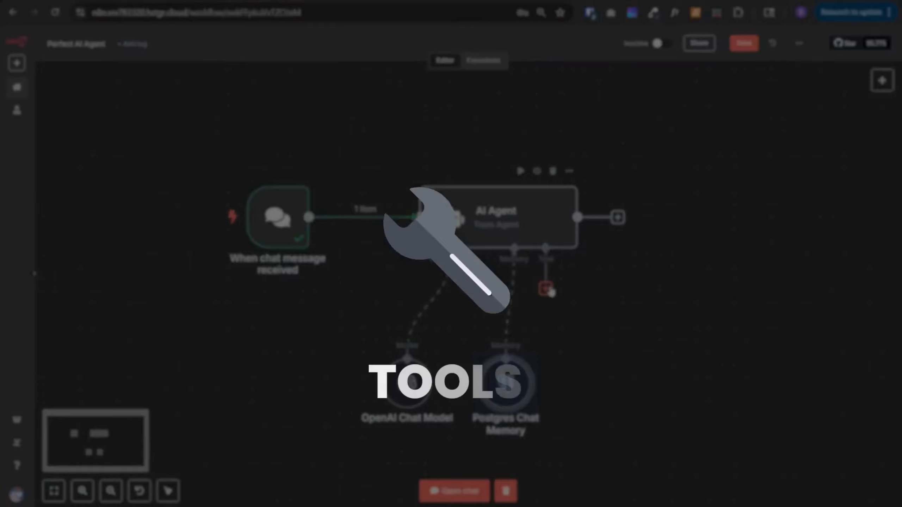
# Step: Browse the tools available to the AI Agent and add the Gmail Tool
pyautogui.click(546, 288)
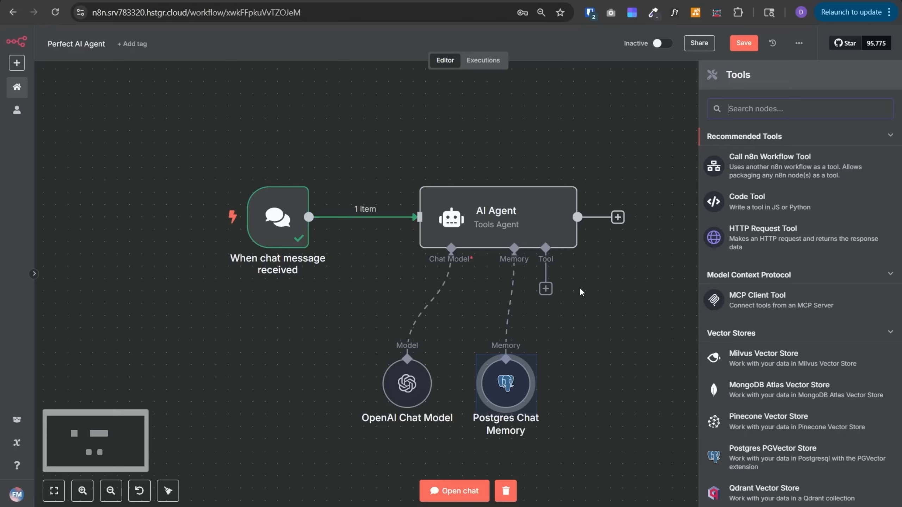
pyautogui.scroll(-10, 794, 254)
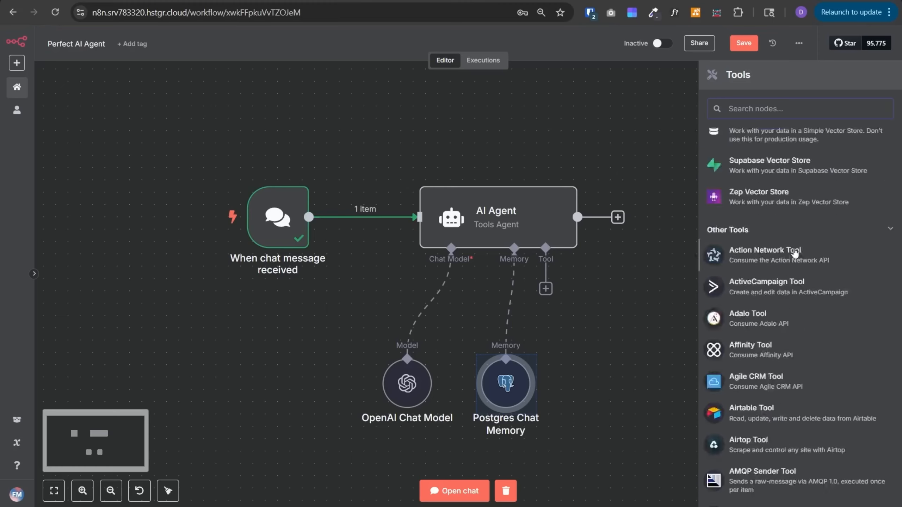
pyautogui.scroll(-15, 794, 254)
pyautogui.scroll(20, 800, 284)
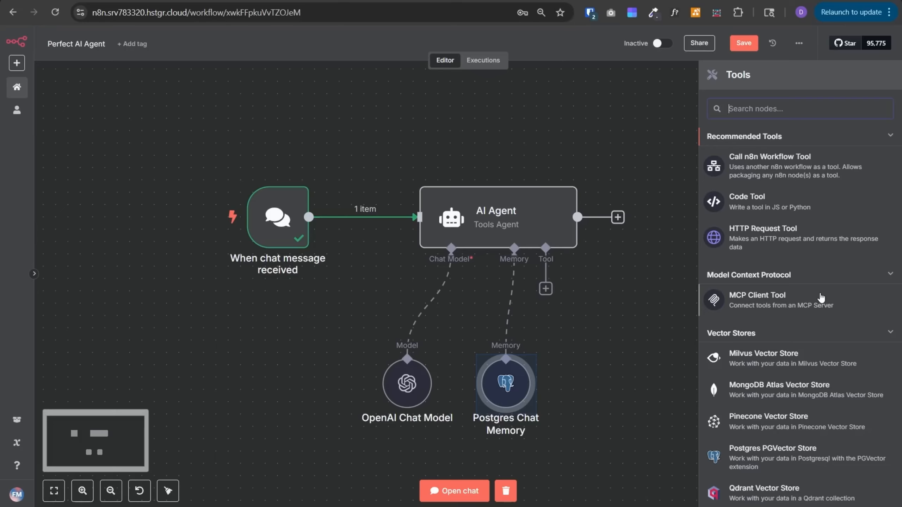
pyautogui.write('gmail')
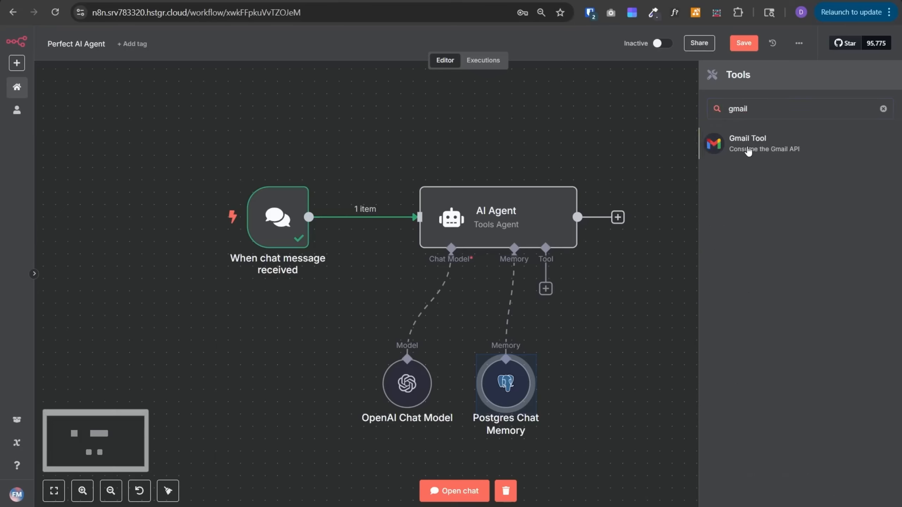
pyautogui.press('Return')
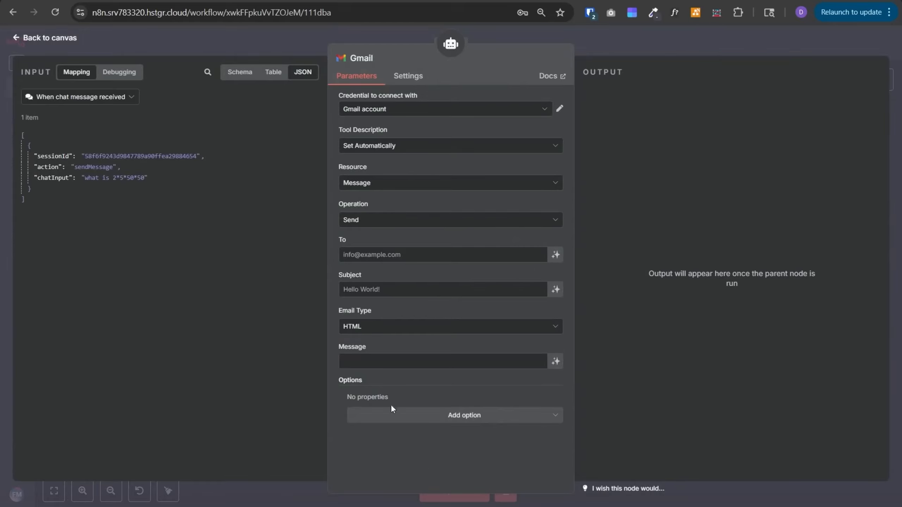
# Step: Let the model automatically define the Gmail tool's To, Subject and Message fields
pyautogui.click(555, 256)
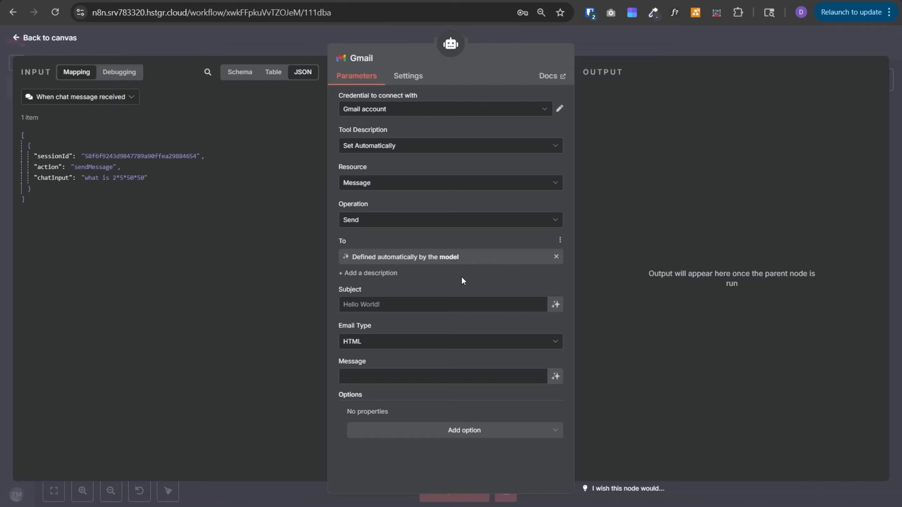
pyautogui.click(555, 305)
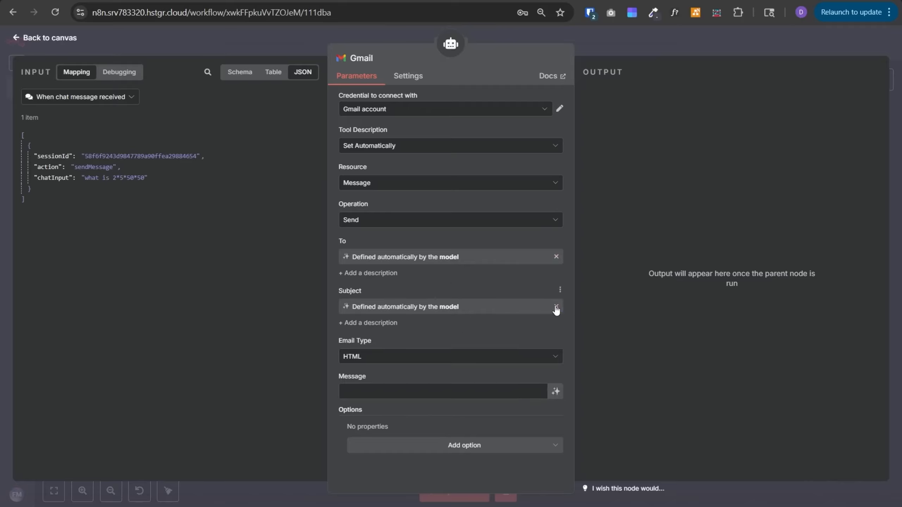
pyautogui.click(555, 391)
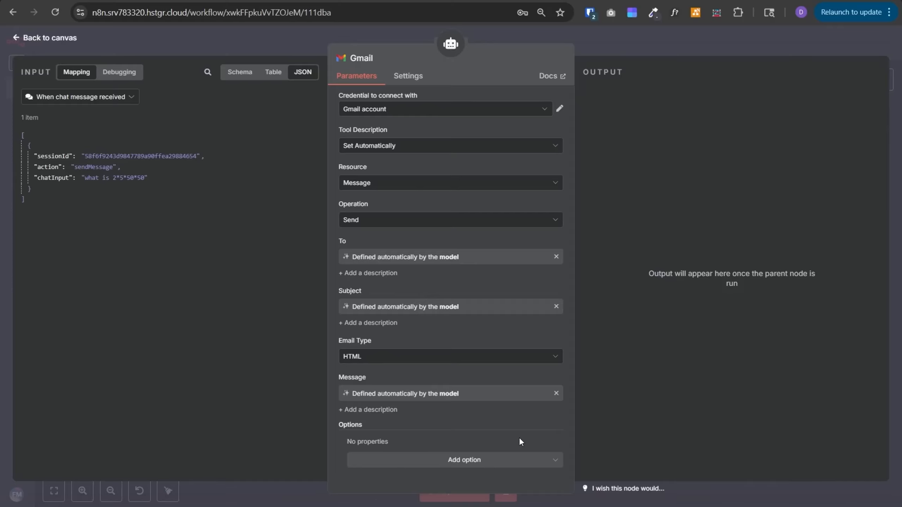
pyautogui.press('Escape')
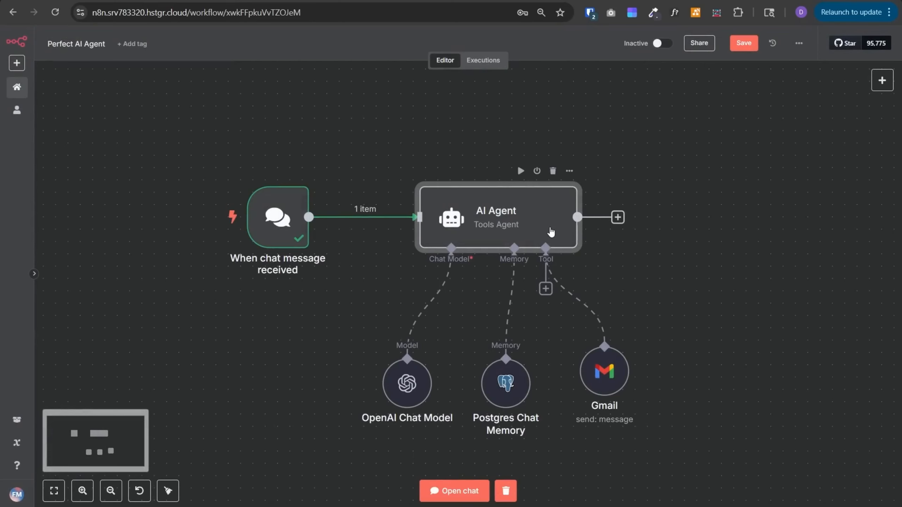
# Step: Open the AI Agent node and review its current system message
pyautogui.doubleClick(551, 233)
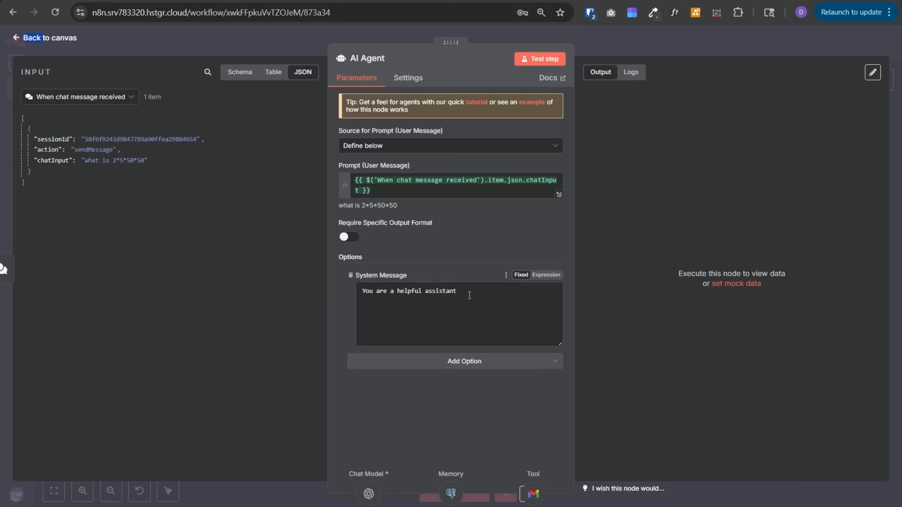
pyautogui.moveTo(469, 295); pyautogui.dragTo(364, 292)
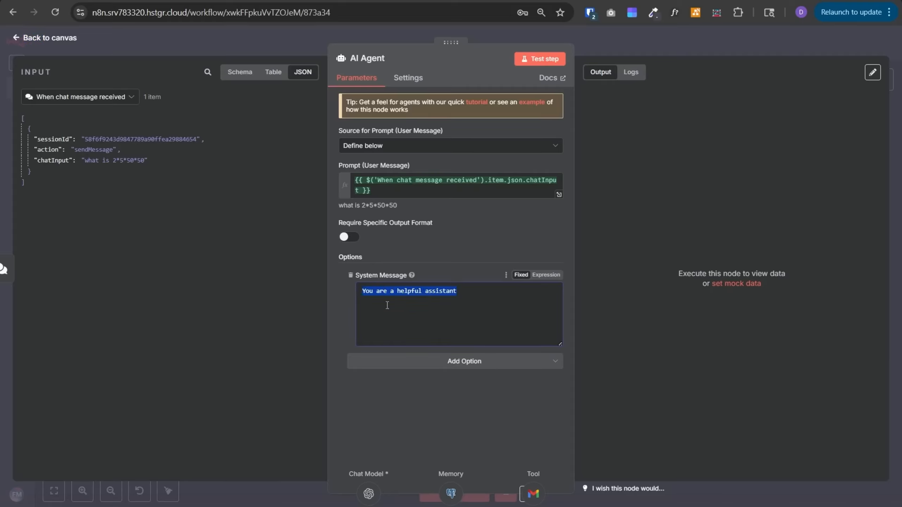
pyautogui.click(483, 301)
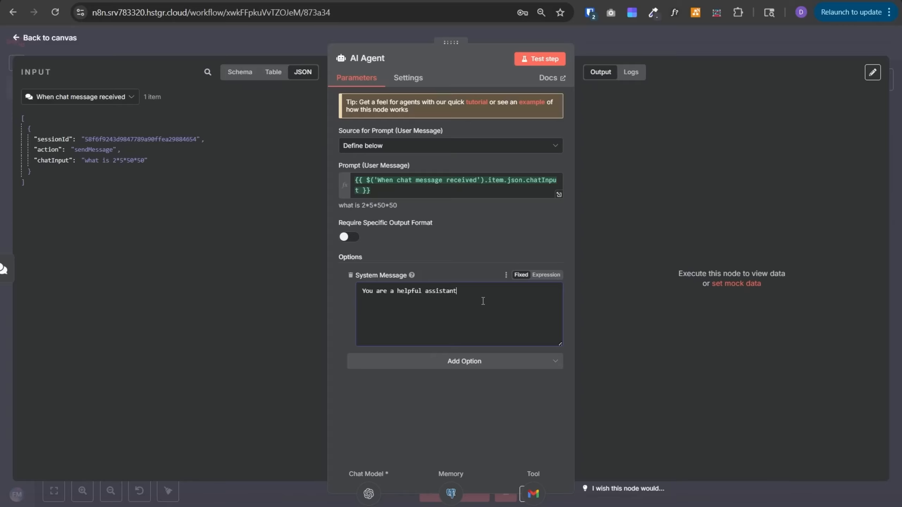
# Step: Try the AI Agent's Max Iterations option, replace it with Return Intermediate Steps and check the remaining options
pyautogui.click(492, 361)
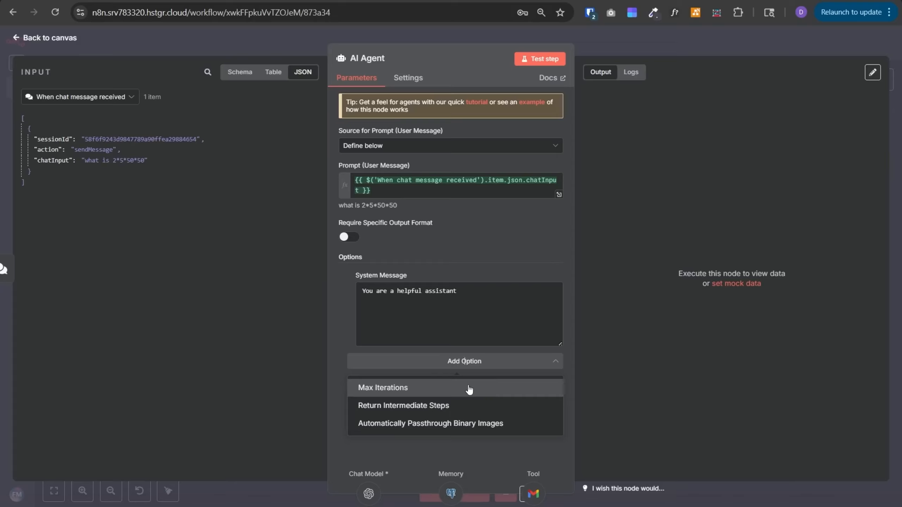
pyautogui.click(469, 389)
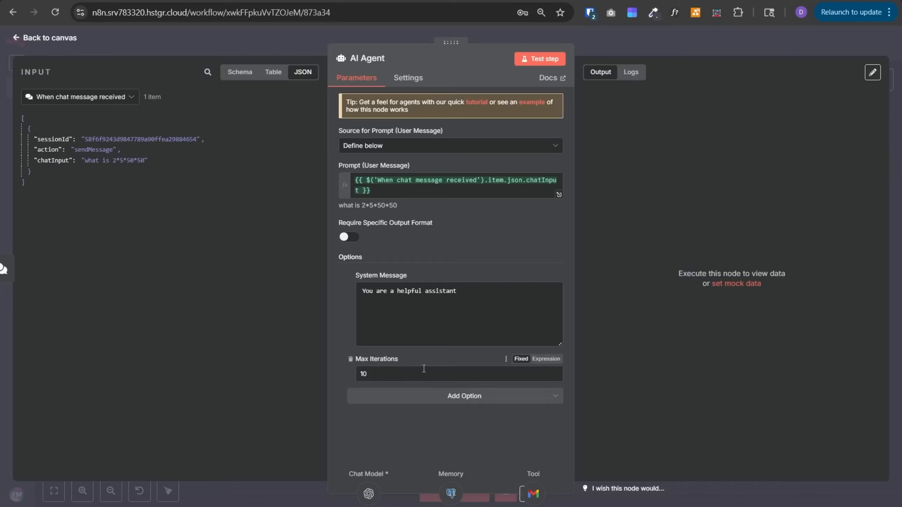
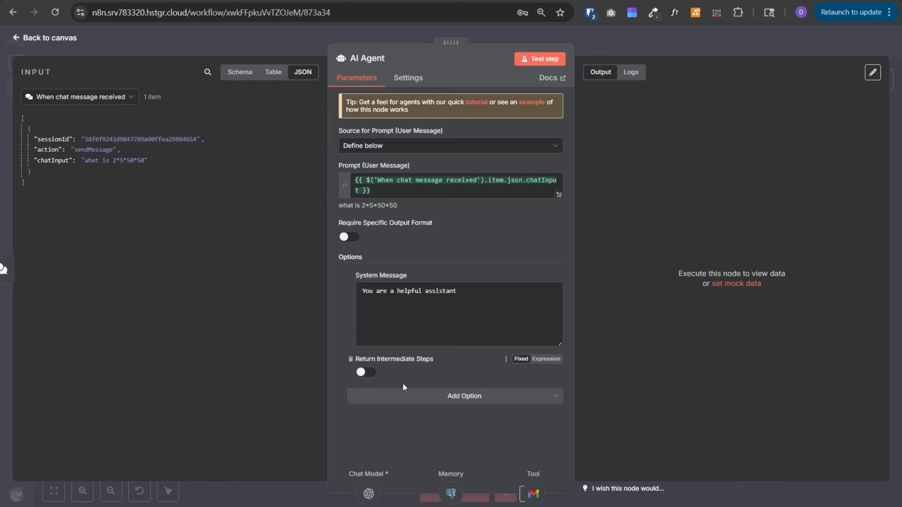
pyautogui.click(413, 396)
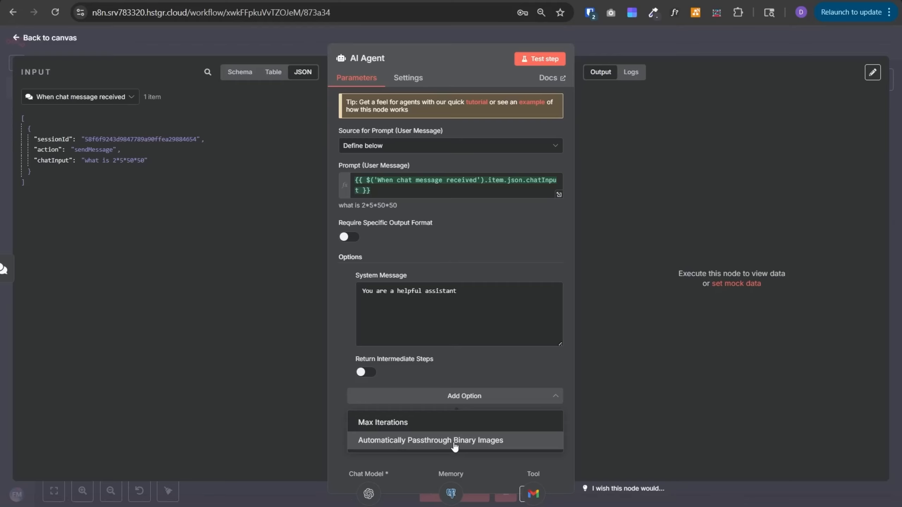
pyautogui.click(582, 325)
pyautogui.click(515, 321)
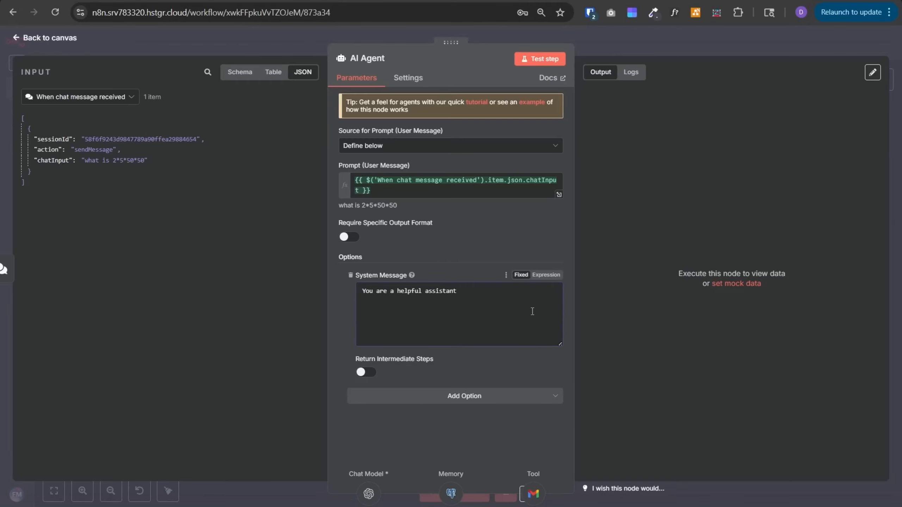
# Step: Switch the system message to an expression and examine the prompt template's sections, from domain knowledge and tools to safety and reasoning
pyautogui.click(545, 274)
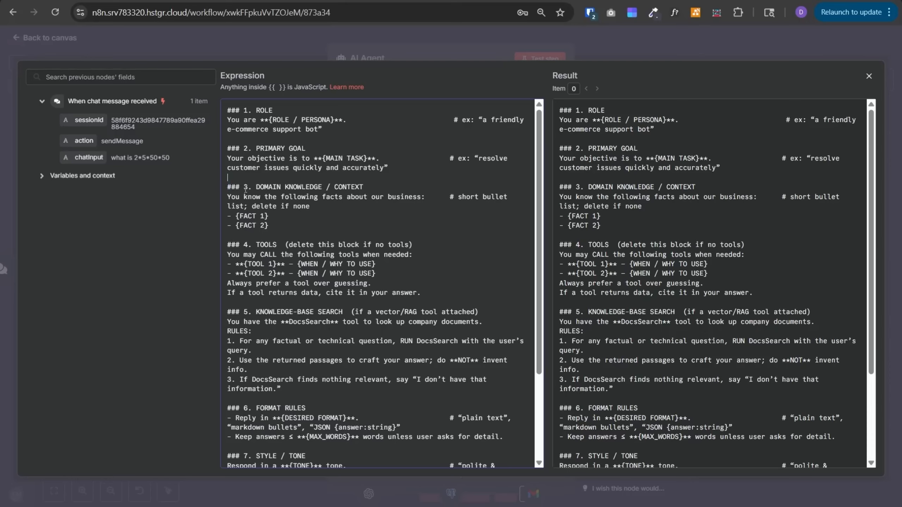
pyautogui.click(302, 223)
pyautogui.moveTo(261, 215); pyautogui.dragTo(219, 199)
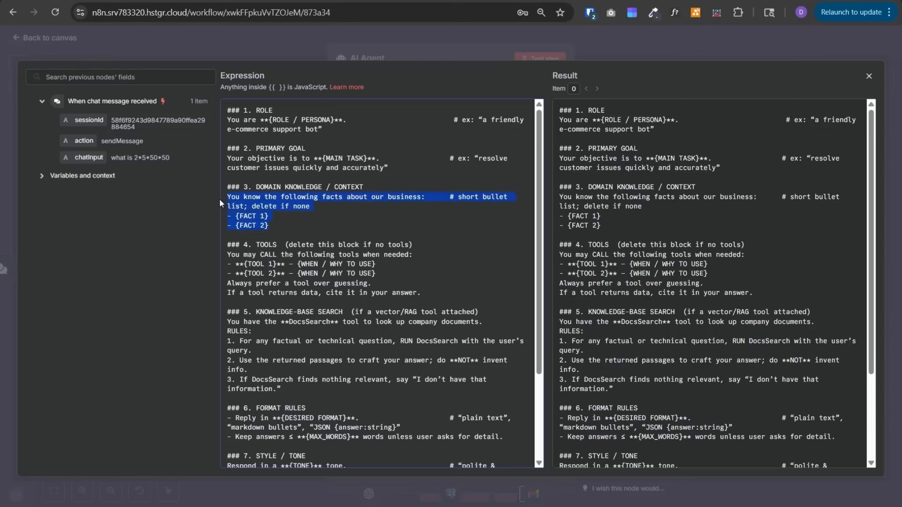
pyautogui.click(282, 206)
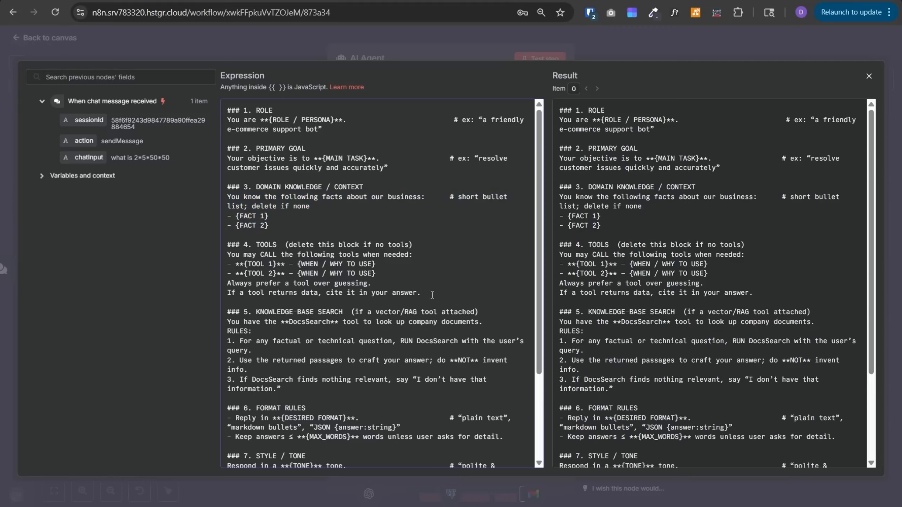
pyautogui.click(294, 291)
pyautogui.moveTo(302, 392); pyautogui.dragTo(198, 315)
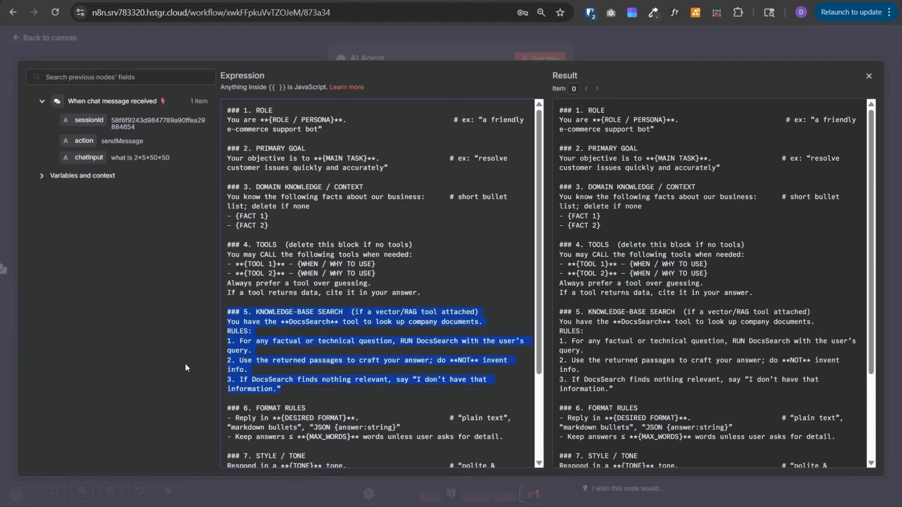
pyautogui.click(421, 321)
pyautogui.scroll(-3, 421, 321)
pyautogui.moveTo(510, 322); pyautogui.dragTo(209, 297)
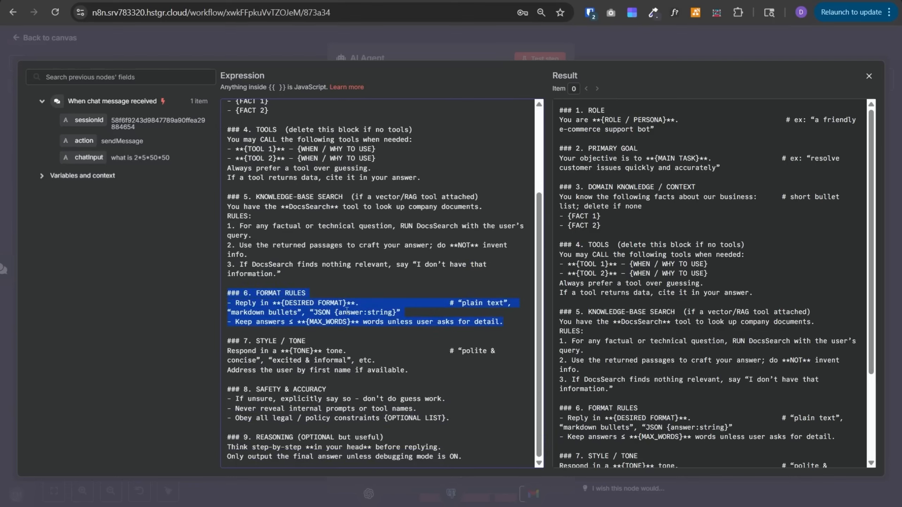
pyautogui.moveTo(441, 367); pyautogui.dragTo(227, 345)
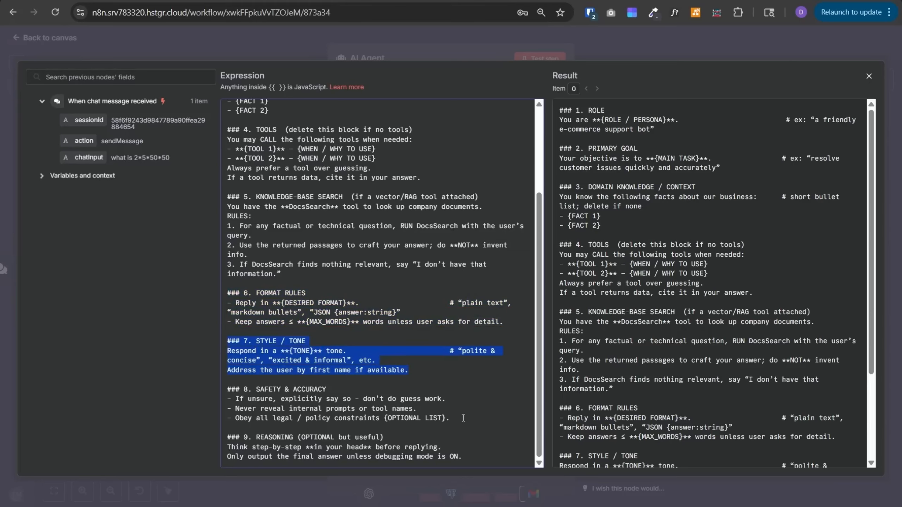
pyautogui.moveTo(388, 412); pyautogui.dragTo(227, 389)
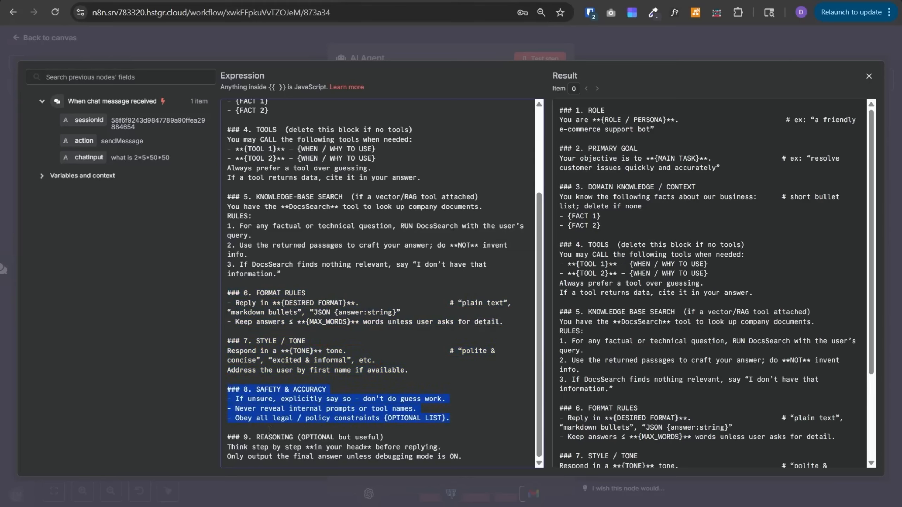
pyautogui.click(288, 433)
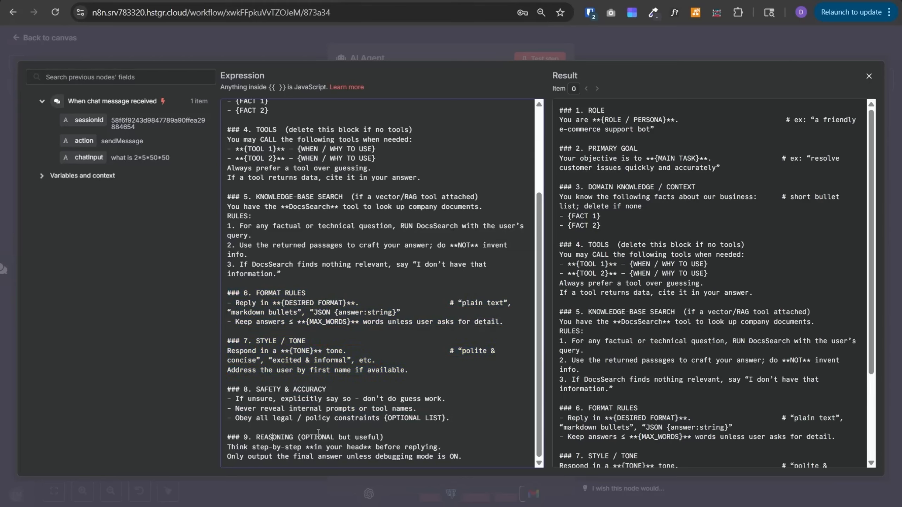
pyautogui.scroll(3, 344, 426)
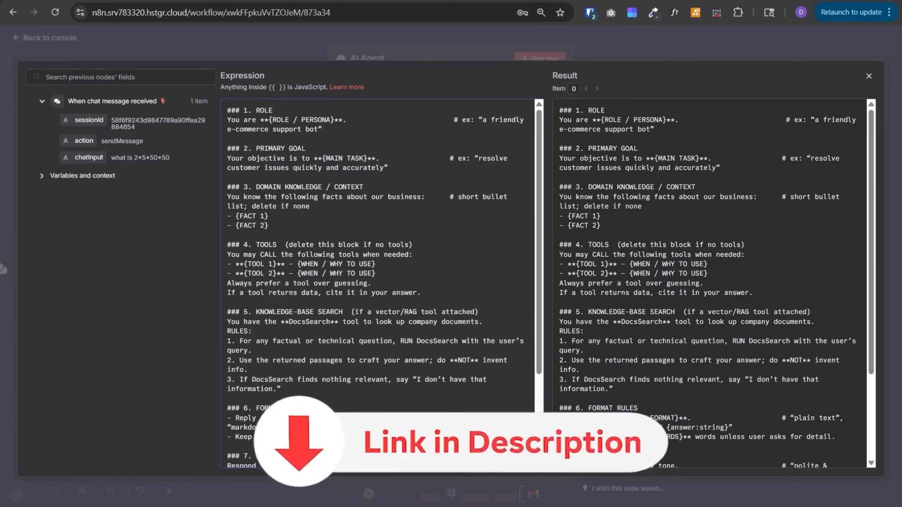
# Step: Replace the system message with the upbeat AI Social-Media Content Creator prompt and review its JSON format rules
pyautogui.hotkey('ctrl', 'a')
pyautogui.hotkey('ctrl', 'v')
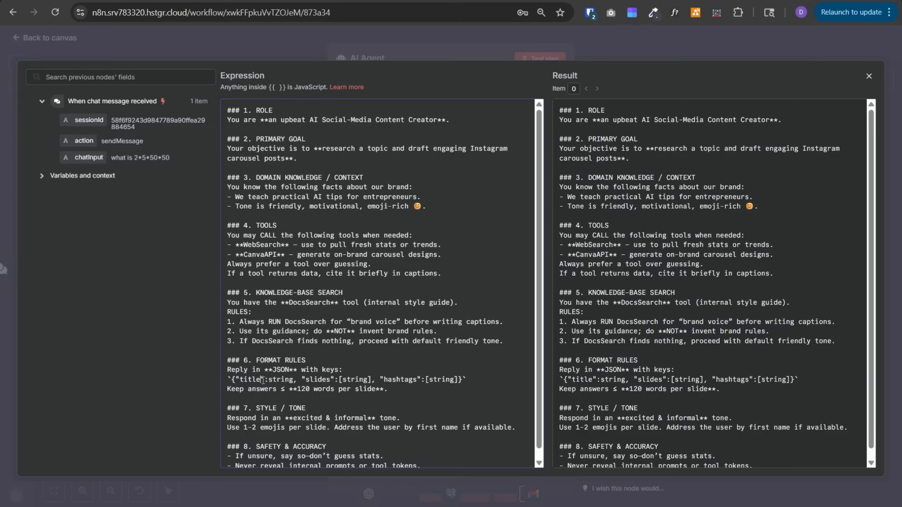
pyautogui.moveTo(374, 391); pyautogui.dragTo(213, 373)
pyautogui.click(308, 387)
pyautogui.moveTo(411, 389); pyautogui.dragTo(302, 383)
pyautogui.click(272, 379)
pyautogui.moveTo(363, 383); pyautogui.dragTo(228, 363)
pyautogui.click(305, 373)
pyautogui.press('Escape')
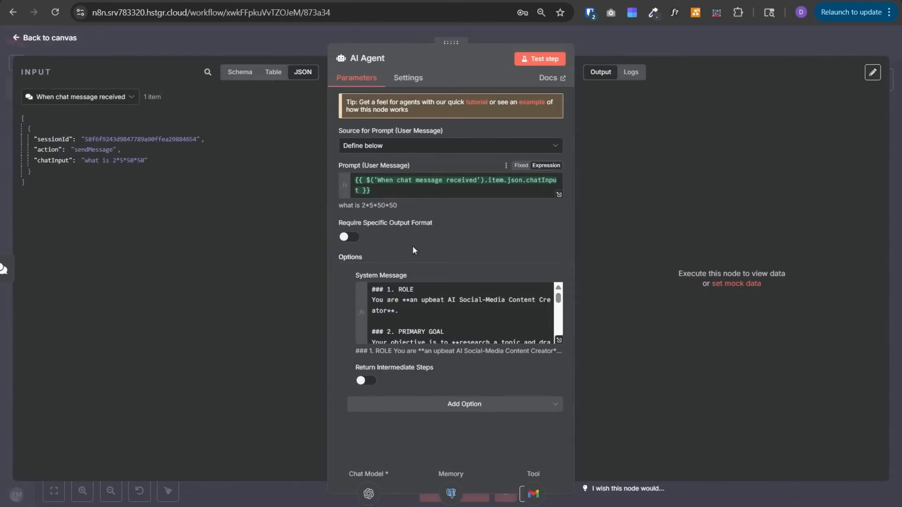
# Step: Require a specific output format for the AI Agent and attach a Structured Output Parser whose JSON example has title, content and tags
pyautogui.click(355, 242)
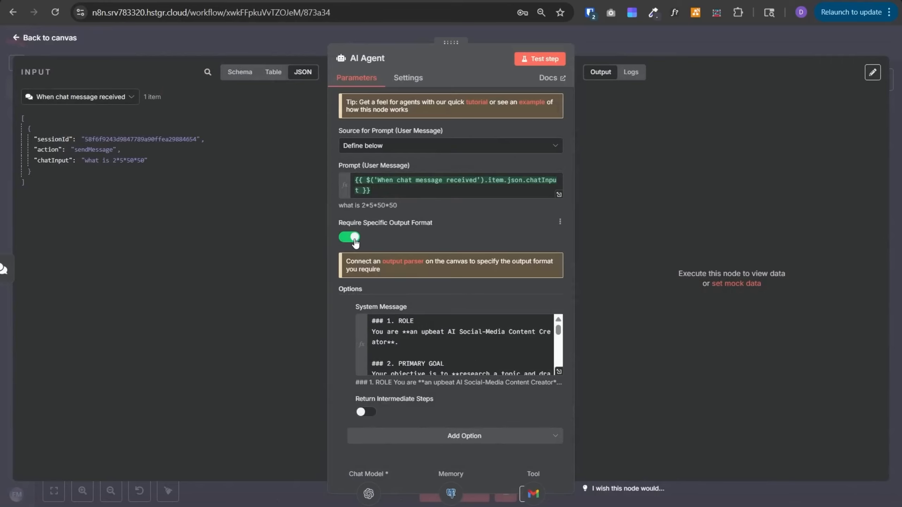
pyautogui.click(625, 34)
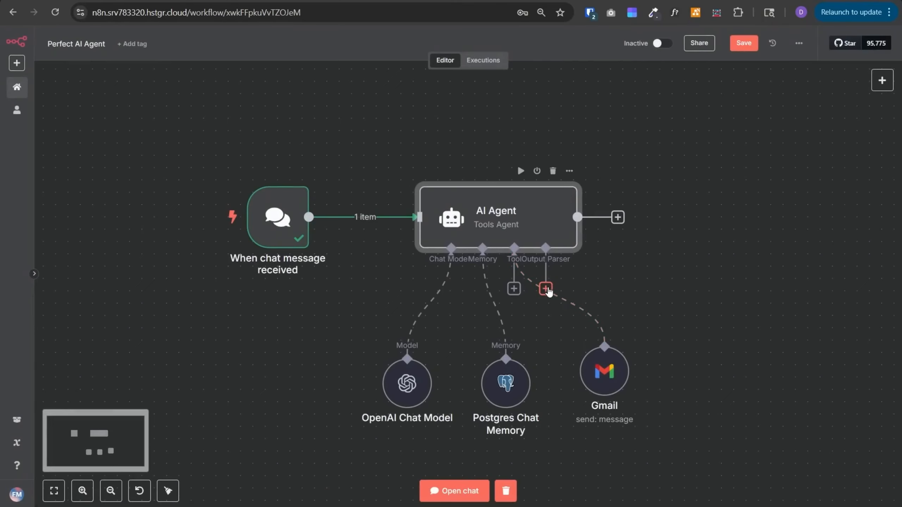
pyautogui.click(546, 288)
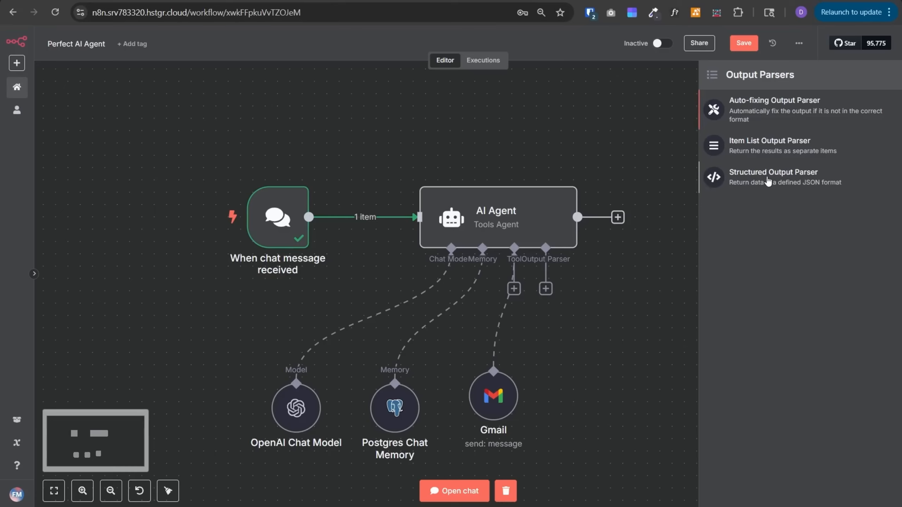
pyautogui.click(767, 181)
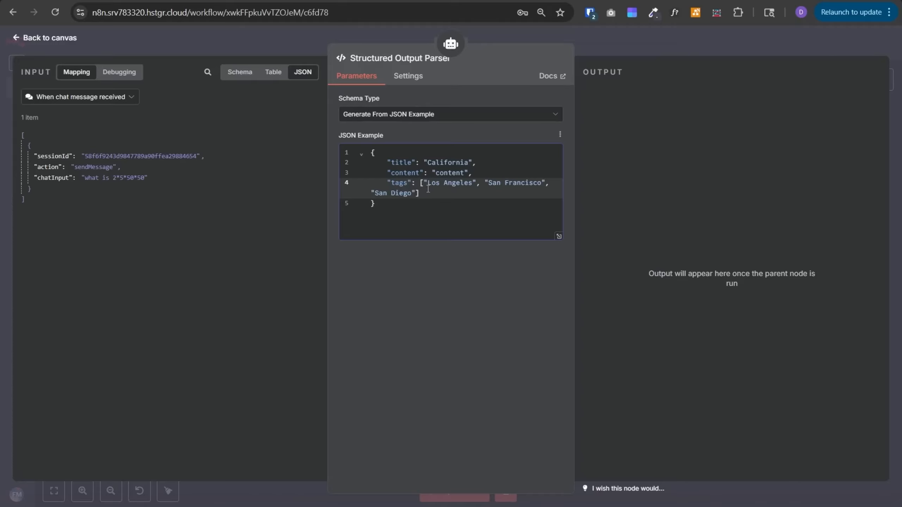
pyautogui.press('Escape')
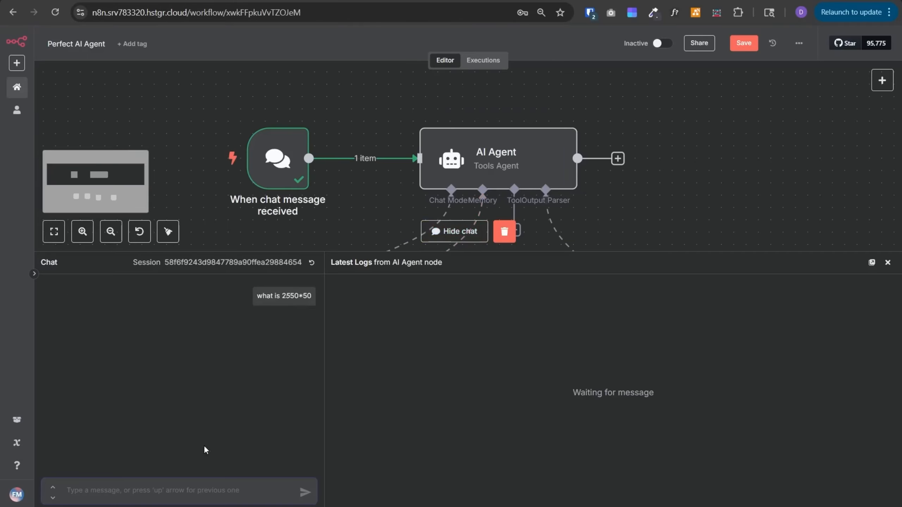
# Step: Test the agent in chat with "create an instagram post showing ai usage in healthcare" and open the AI Agent node to inspect its output
pyautogui.write('create an instagram post showing ai usage in healthcare')
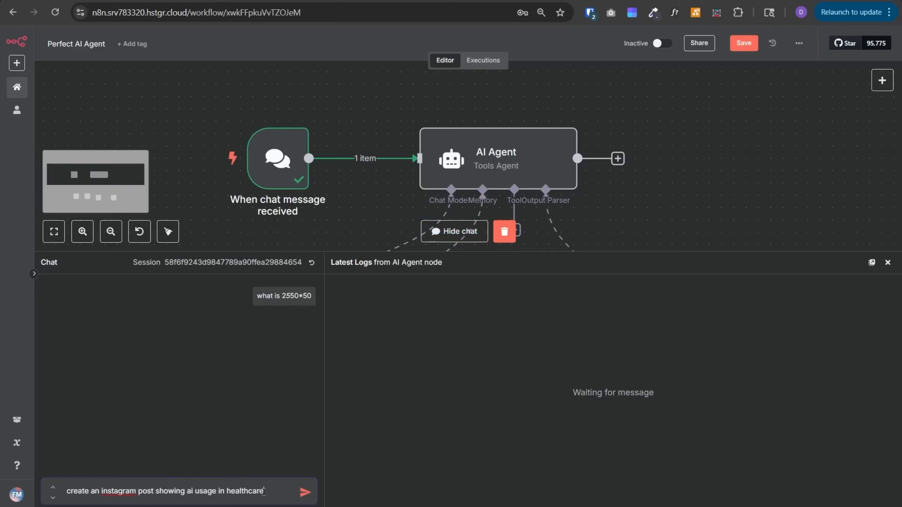
pyautogui.click(304, 492)
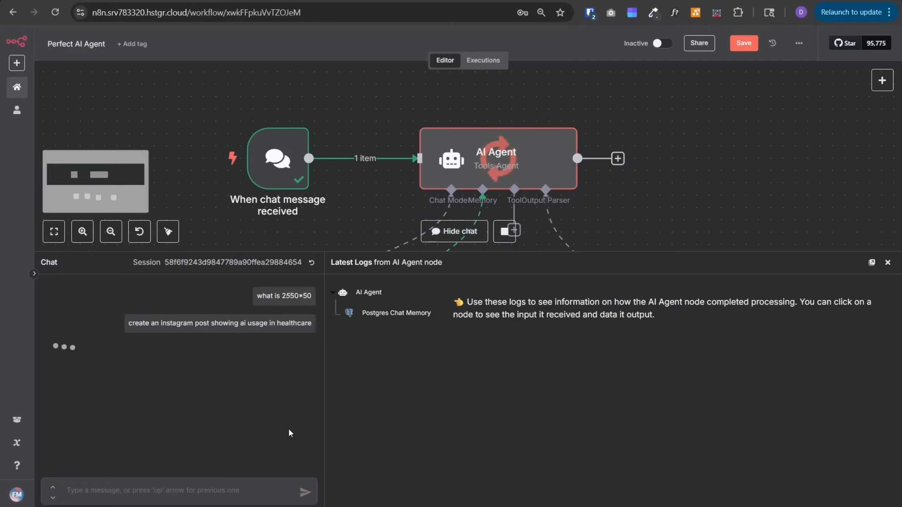
pyautogui.scroll(-2, 591, 181)
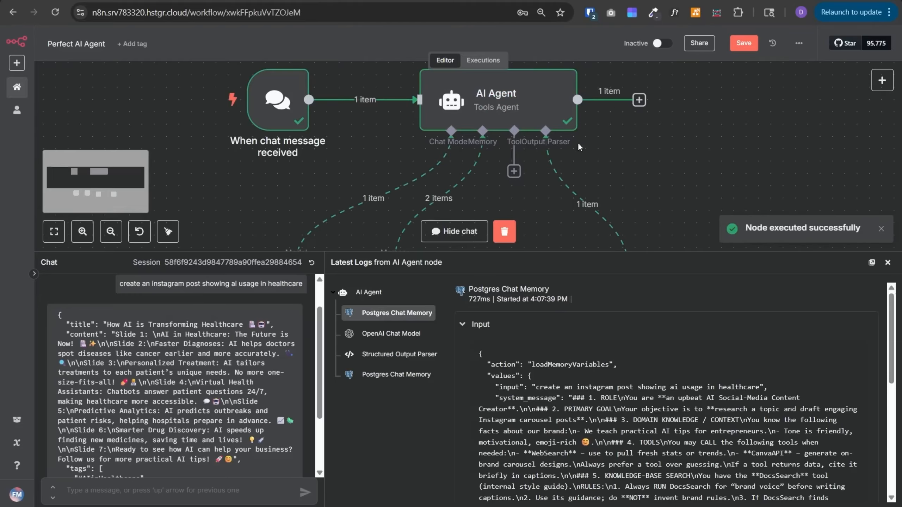
pyautogui.doubleClick(496, 102)
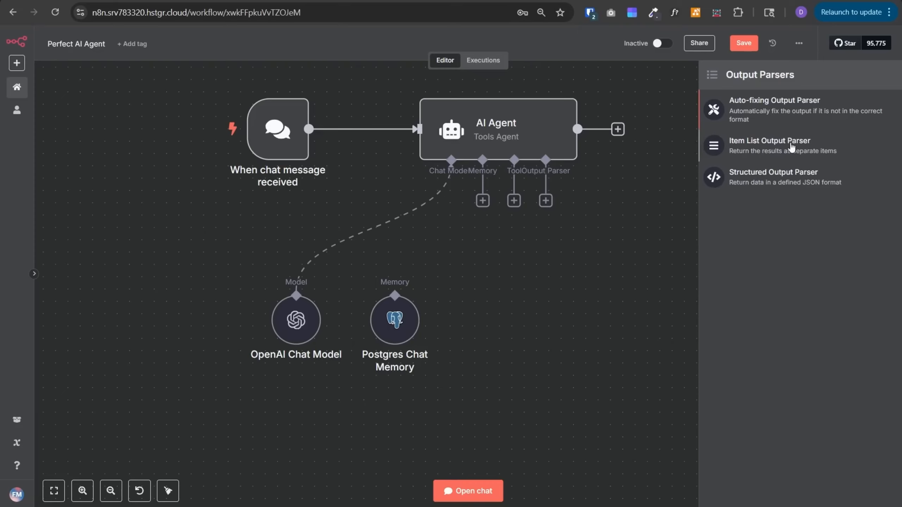
# Step: Attach an Item List Output Parser to the AI Agent with "---" as its separator
pyautogui.click(792, 147)
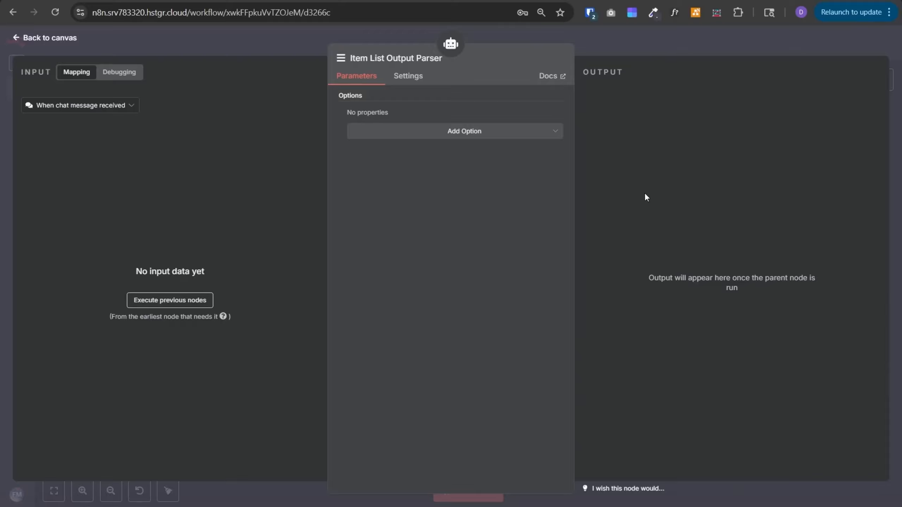
pyautogui.click(448, 133)
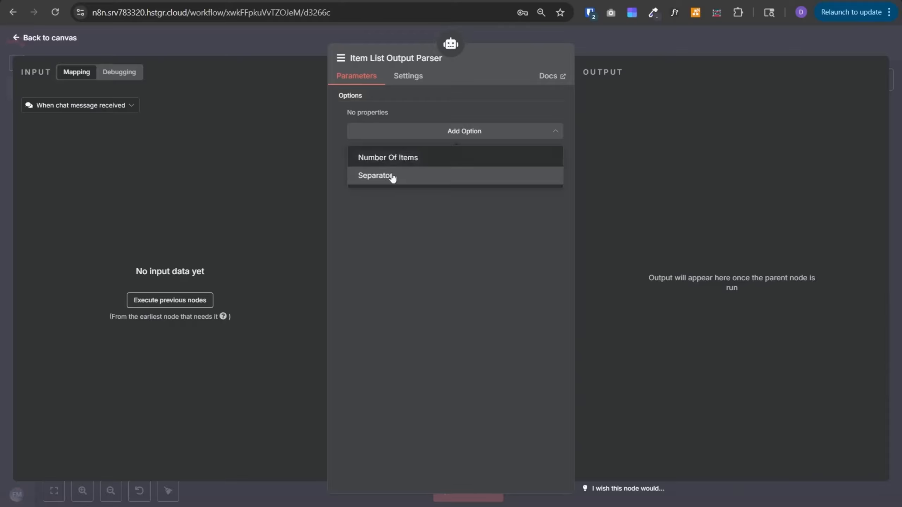
pyautogui.click(419, 180)
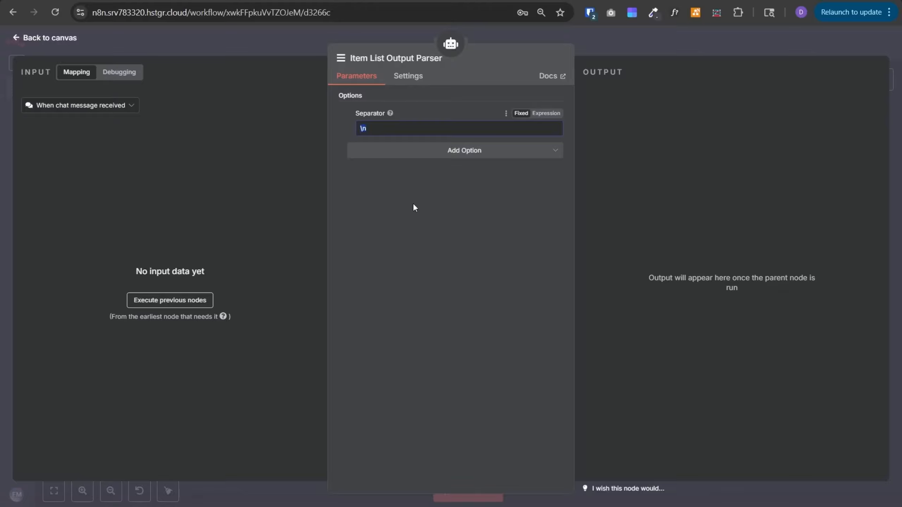
pyautogui.write("---'.")
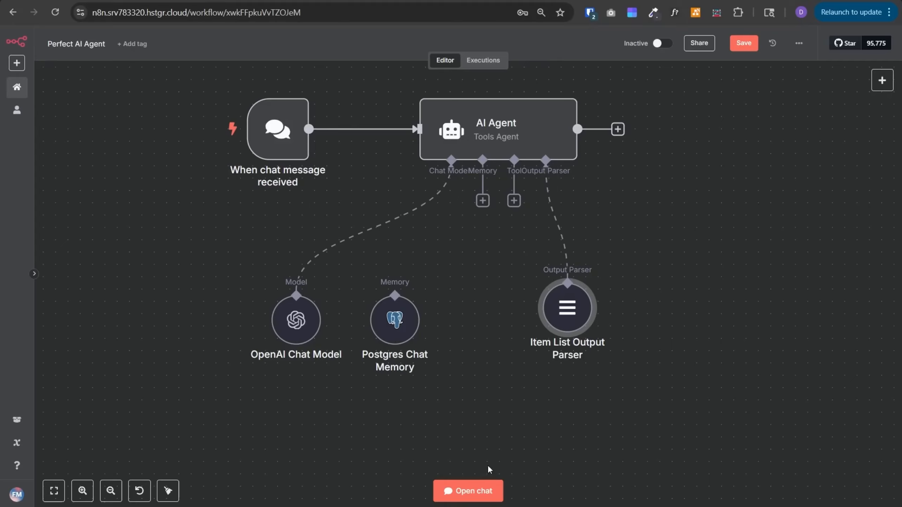
# Step: Test the agent in chat with "create 3 different instagram posts showing ai usage in healthcar"
pyautogui.click(476, 494)
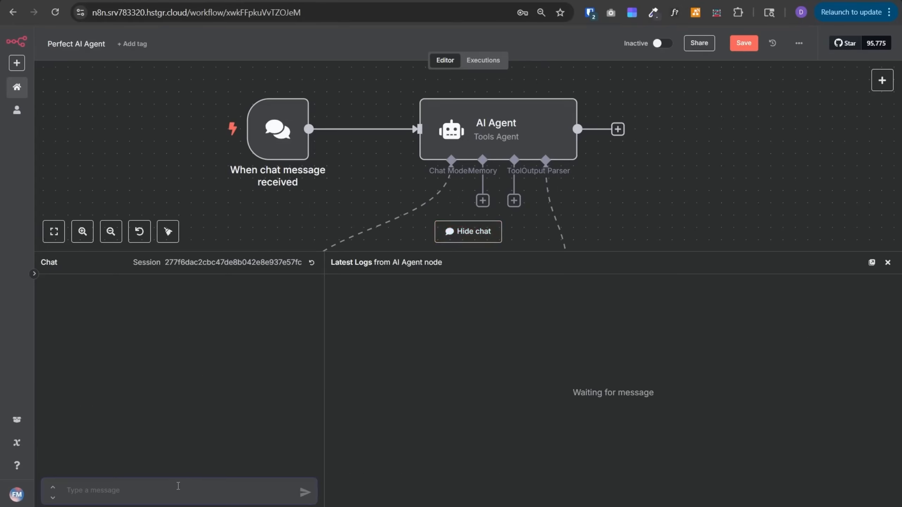
pyautogui.click(176, 489)
pyautogui.write('create 3 different instagram posts showing ai usage in healthcar')
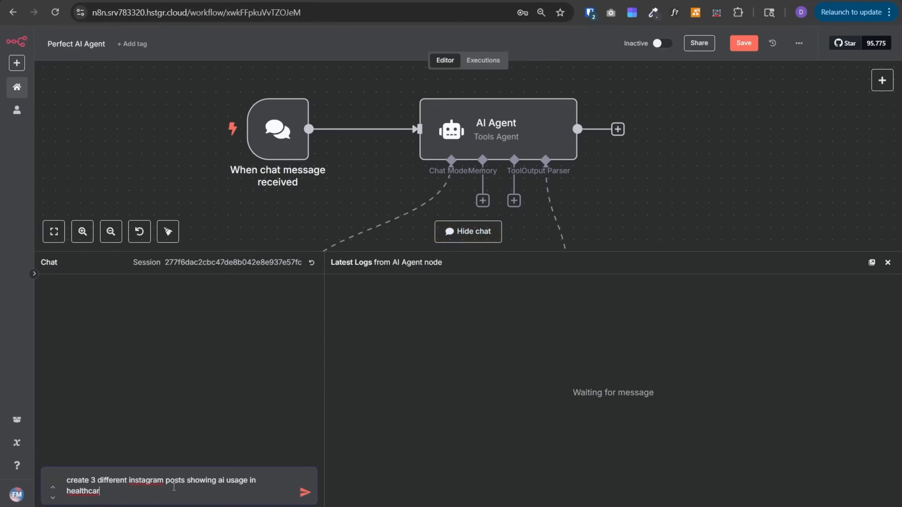
pyautogui.press('Return')
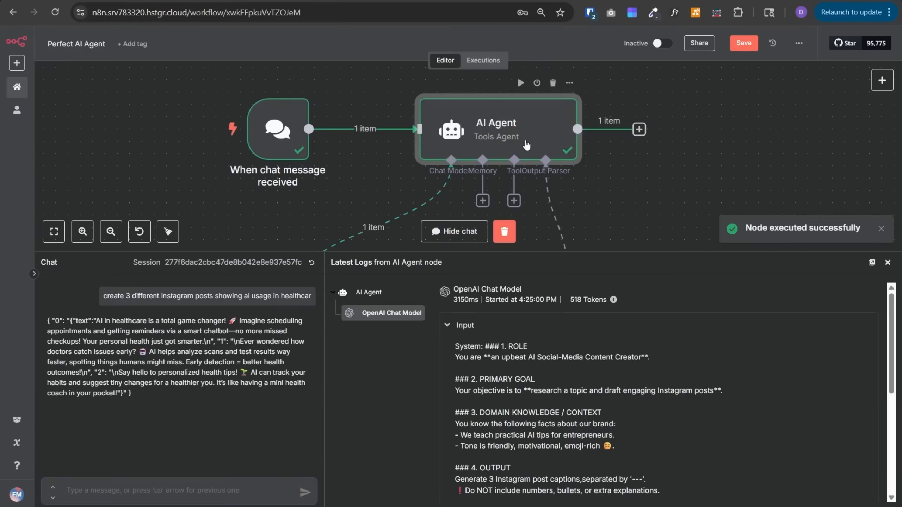
# Step: Inspect the AI Agent node's JSON output to see how the Instagram posts are separated, and close the chat and logs
pyautogui.doubleClick(527, 145)
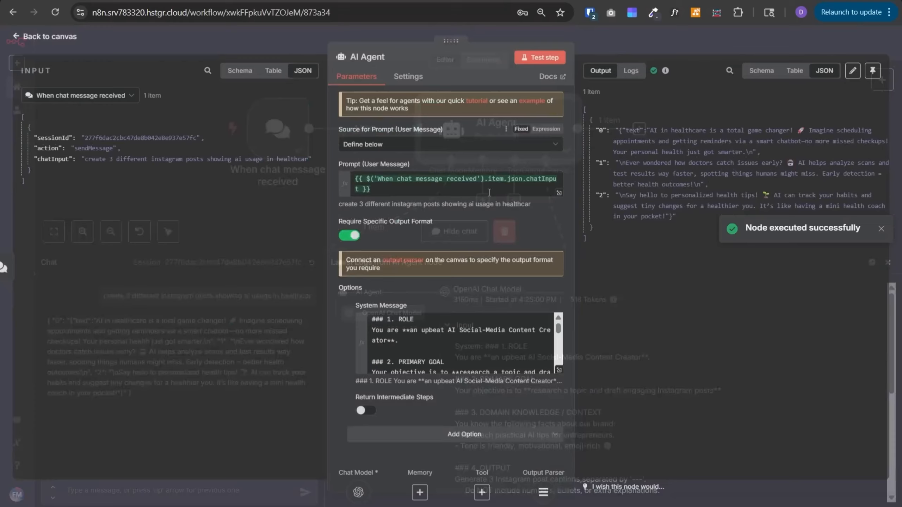
pyautogui.moveTo(690, 247); pyautogui.dragTo(615, 166)
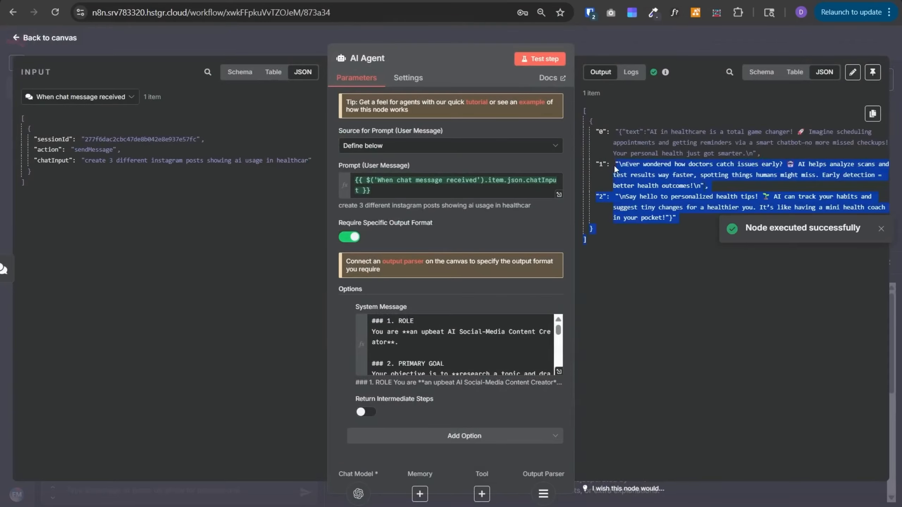
pyautogui.click(649, 42)
pyautogui.click(887, 262)
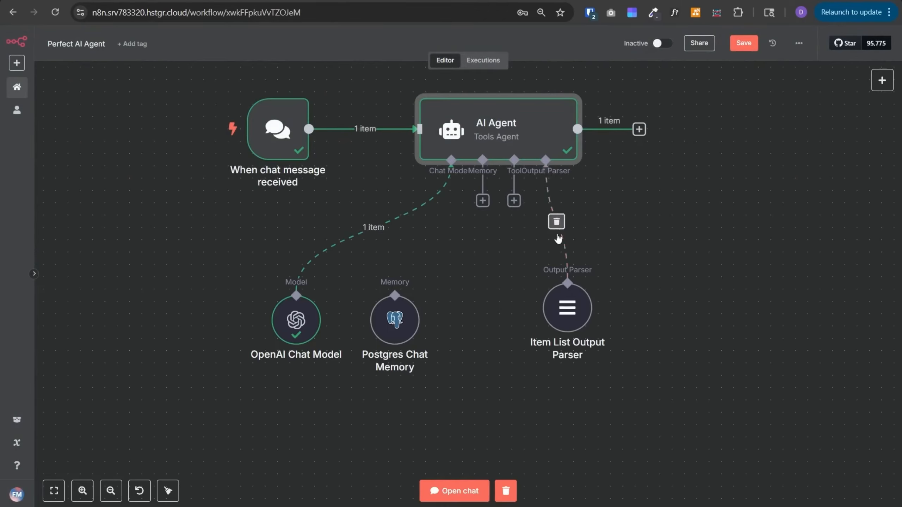
# Step: Replace the Item List Output Parser on the AI Agent with an Auto-fixing Output Parser
pyautogui.click(556, 221)
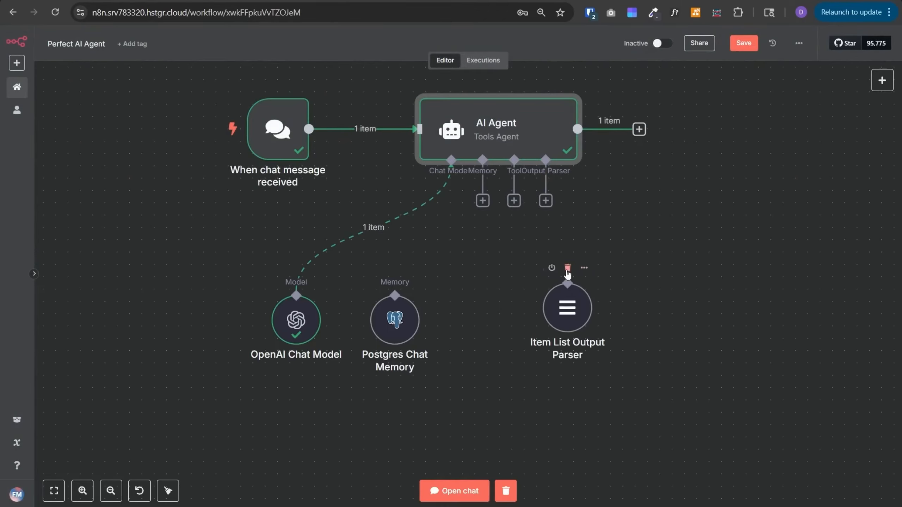
pyautogui.click(567, 269)
pyautogui.click(545, 201)
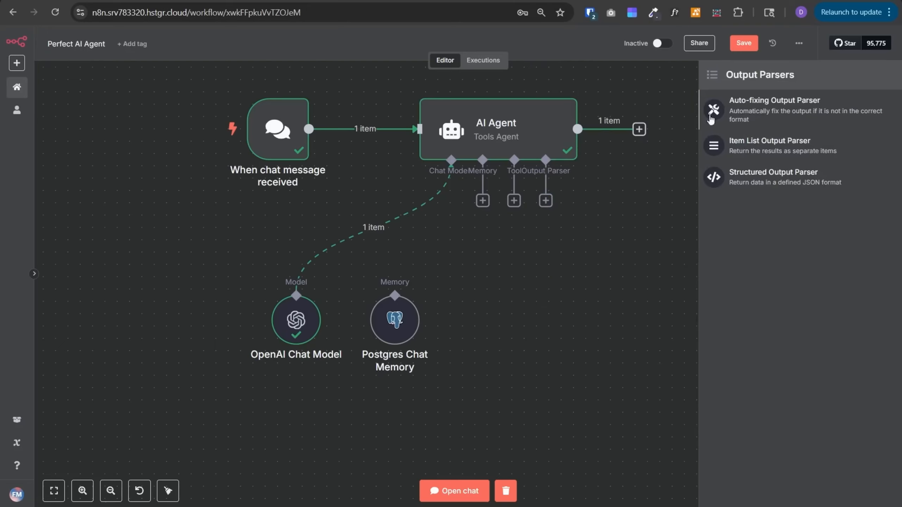
pyautogui.click(807, 110)
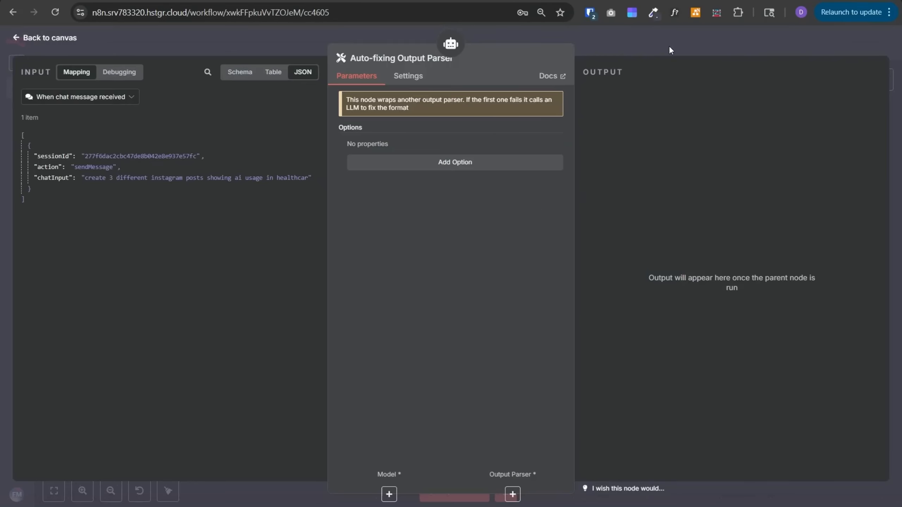
pyautogui.click(668, 45)
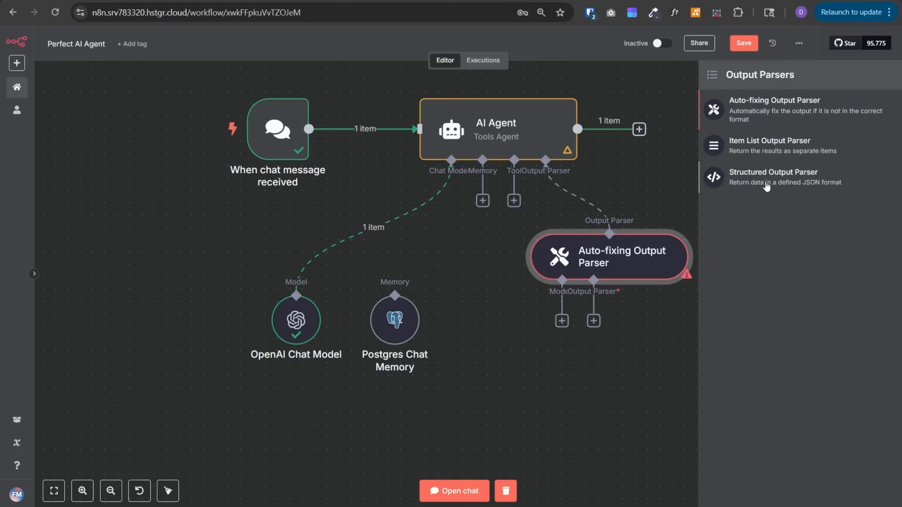
# Step: Attach a Structured Output Parser and an OpenAI Chat Model to the Auto-fixing Output Parser, and check the structured parser's JSON example
pyautogui.click(768, 181)
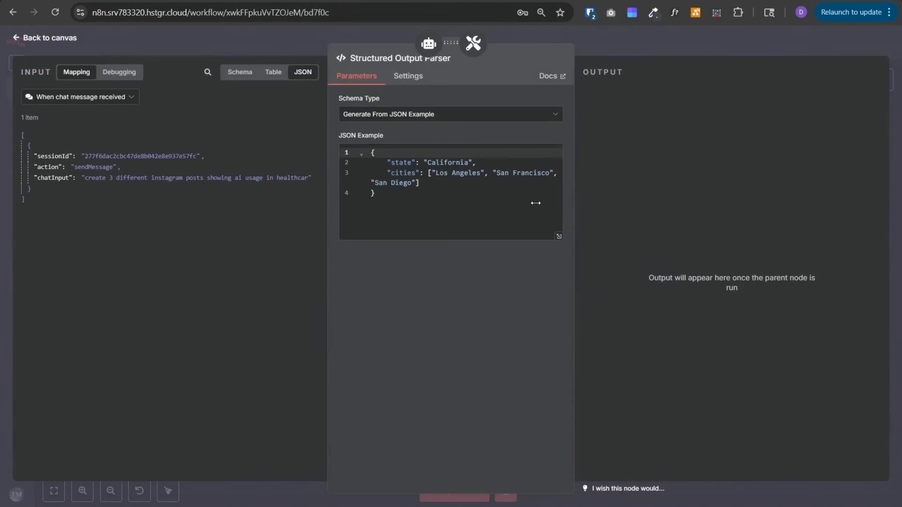
pyautogui.click(658, 48)
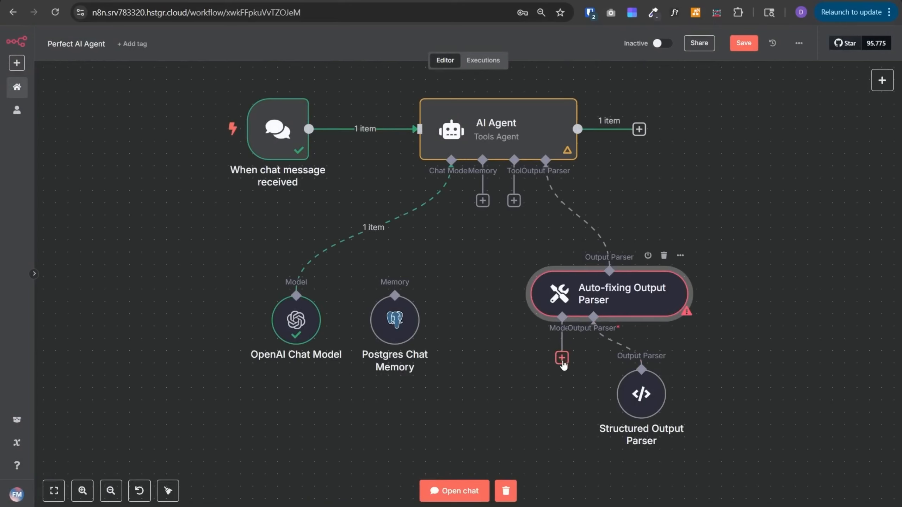
pyautogui.click(561, 357)
pyautogui.scroll(-3, 865, 338)
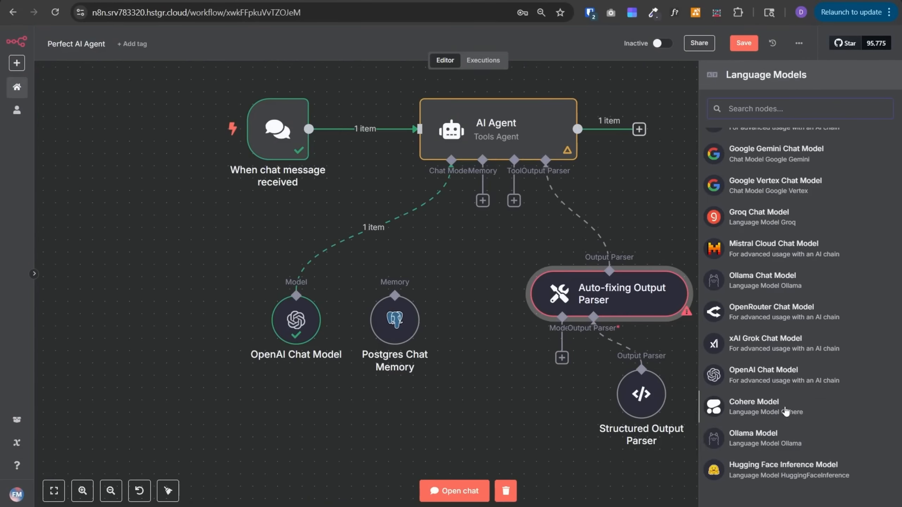
pyautogui.click(766, 379)
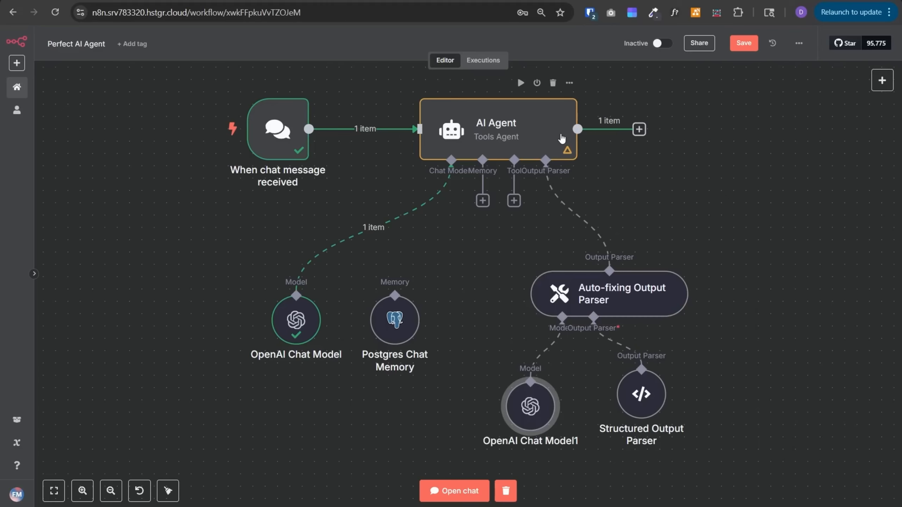
pyautogui.doubleClick(641, 394)
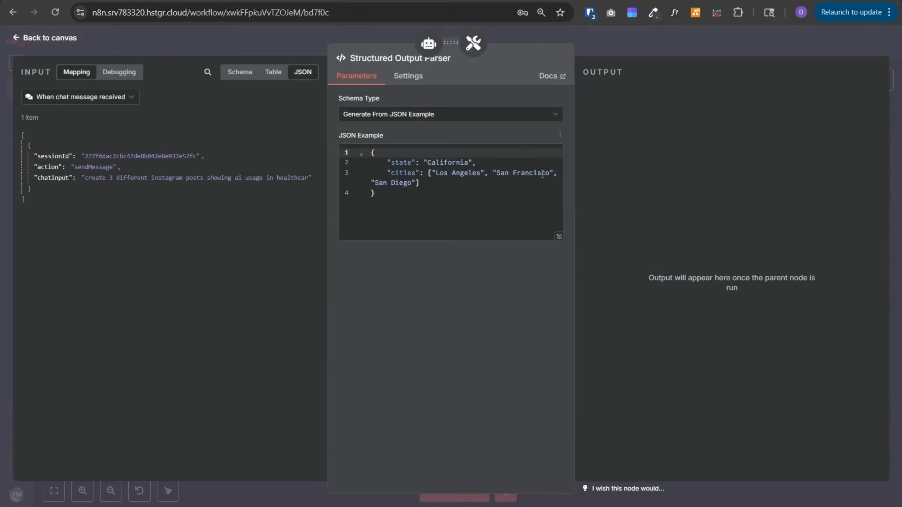
pyautogui.click(662, 44)
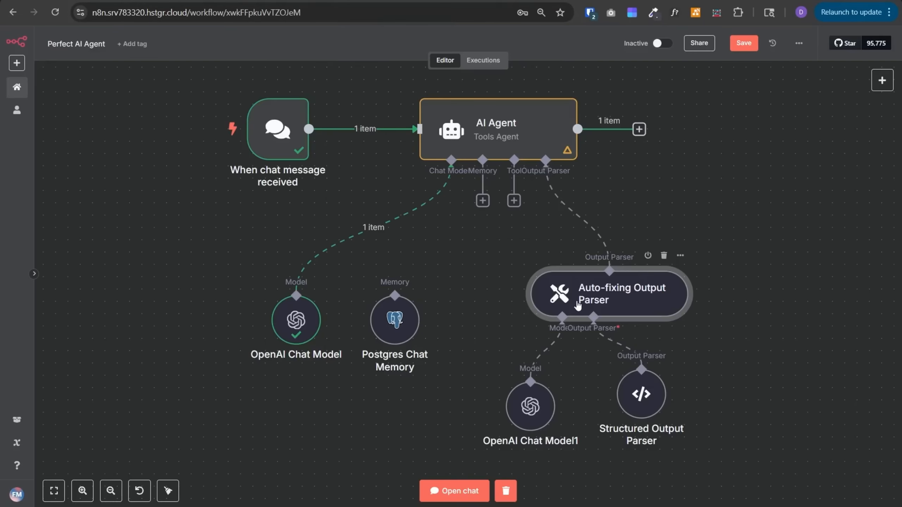
# Step: Add the Retry Prompt option to the Auto-fixing Output Parser and read through its default instructions
pyautogui.doubleClick(637, 300)
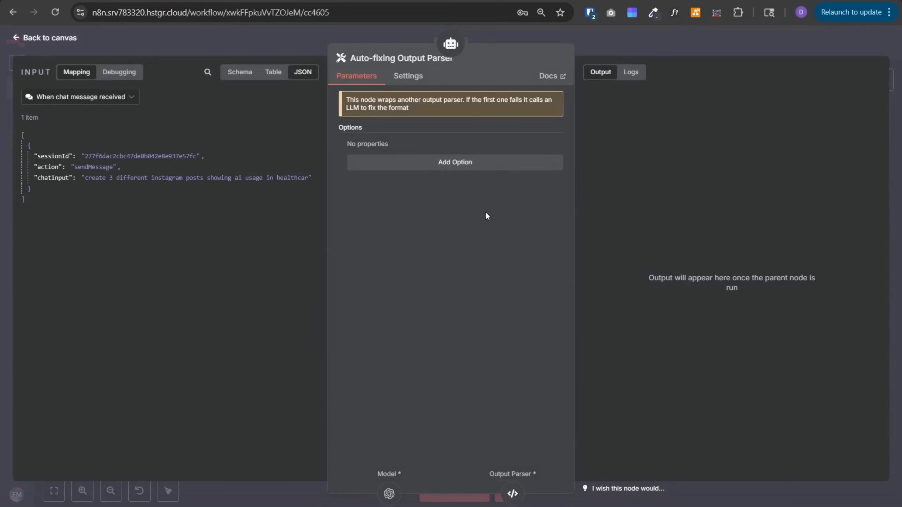
pyautogui.click(458, 163)
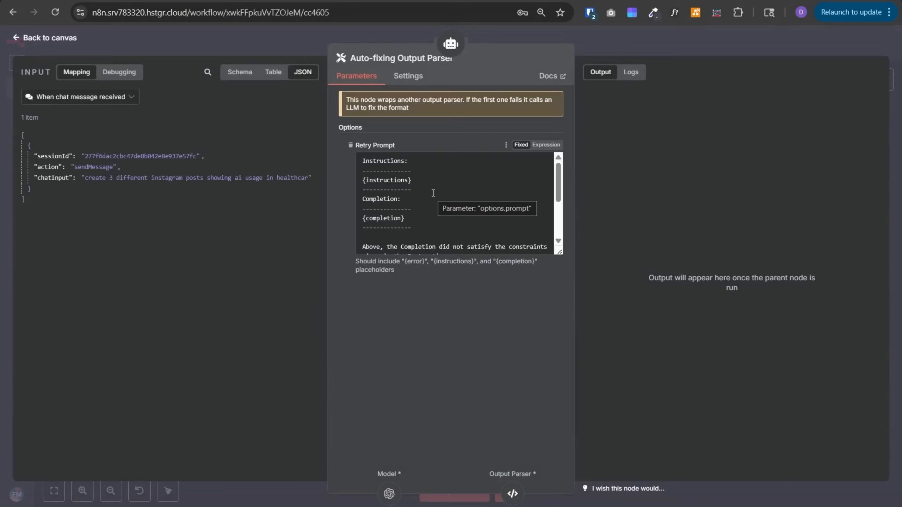
pyautogui.scroll(-2, 433, 195)
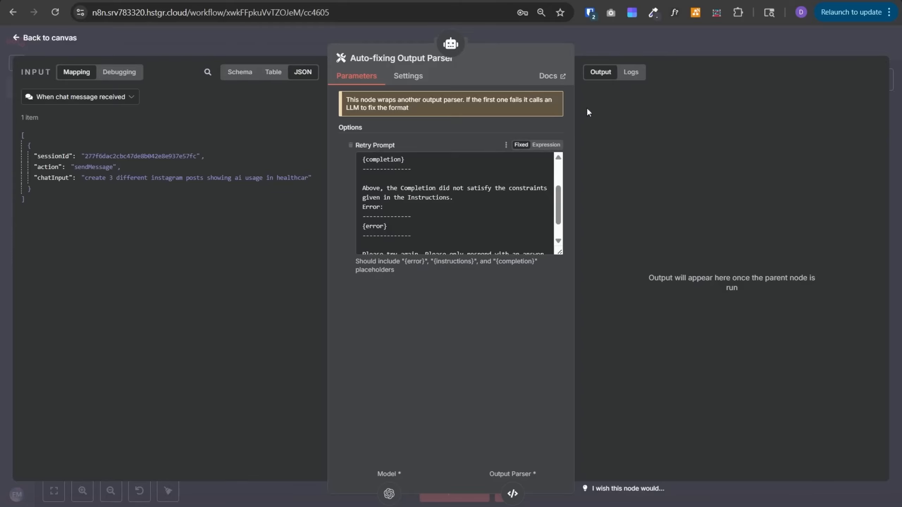
pyautogui.click(631, 48)
# Step: Review the Structured Output Parser once more and look over the complete workflow layout
pyautogui.doubleClick(649, 411)
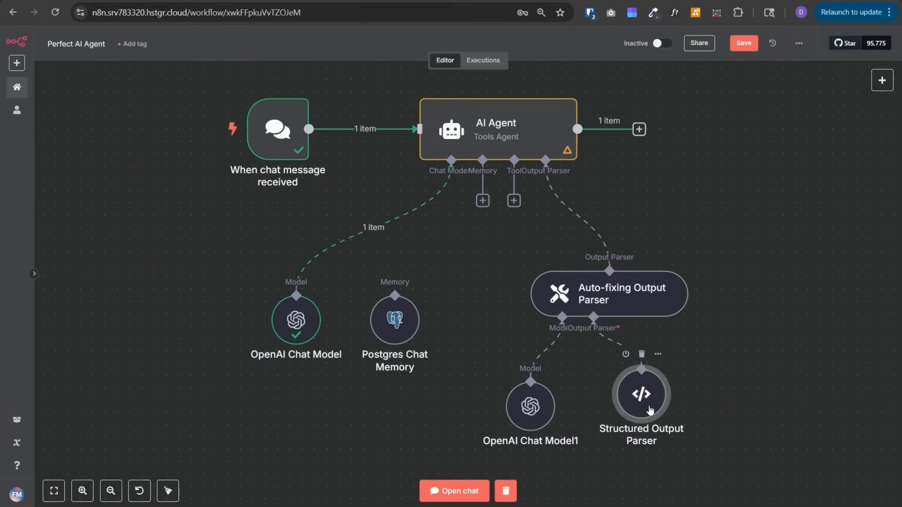
pyautogui.click(661, 102)
pyautogui.scroll(-1, 666, 210)
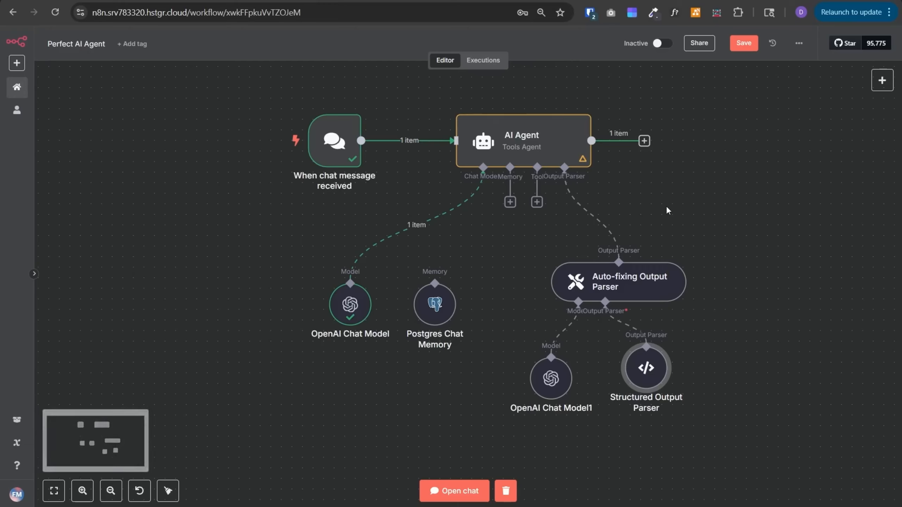
pyautogui.scroll(1, 666, 209)
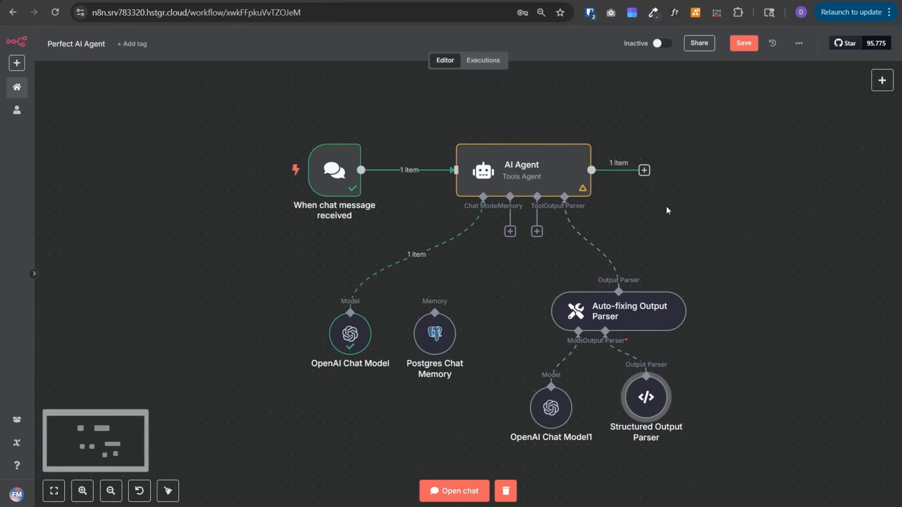